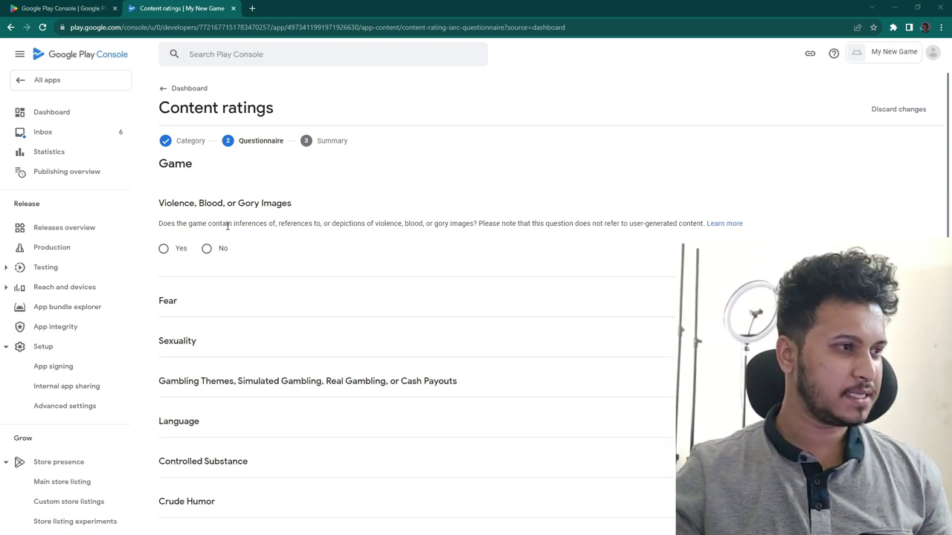
# Answer No to the Violence, Fear, Sexuality and Gambling questions in the rating questionnaire.
pyautogui.click(206, 249)
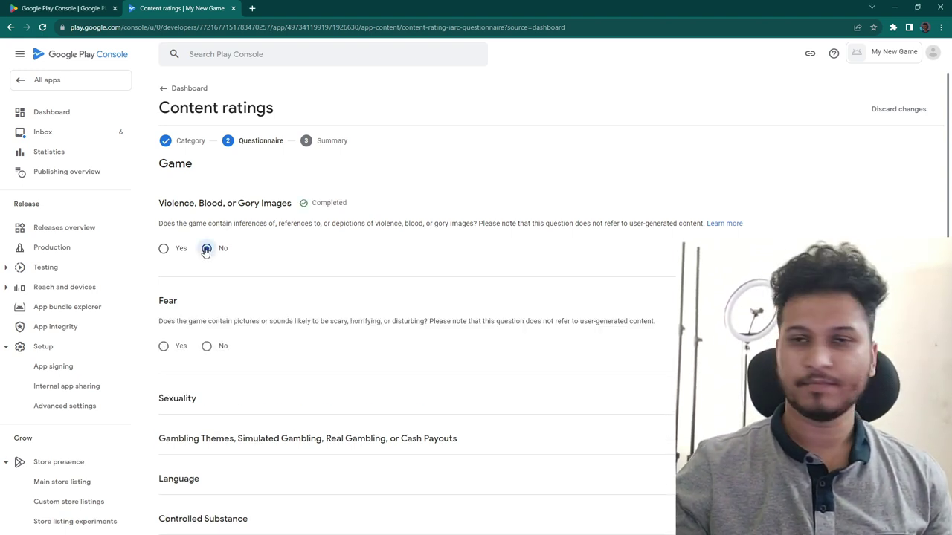
pyautogui.scroll(-1, 262, 228)
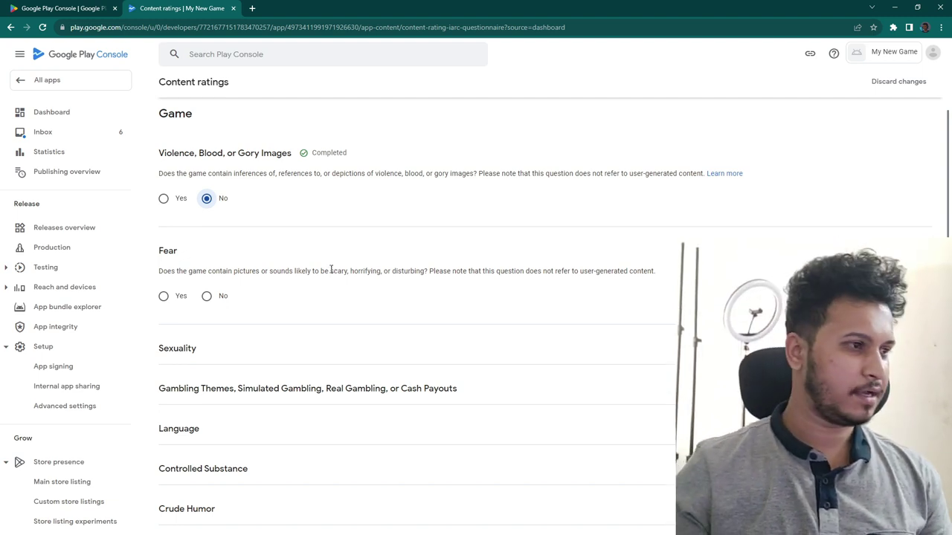
pyautogui.click(206, 296)
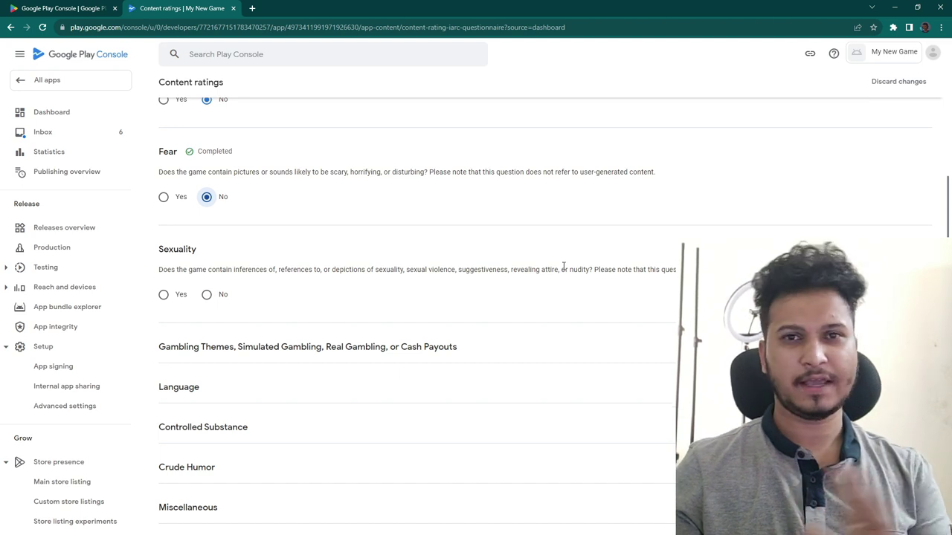
pyautogui.click(209, 296)
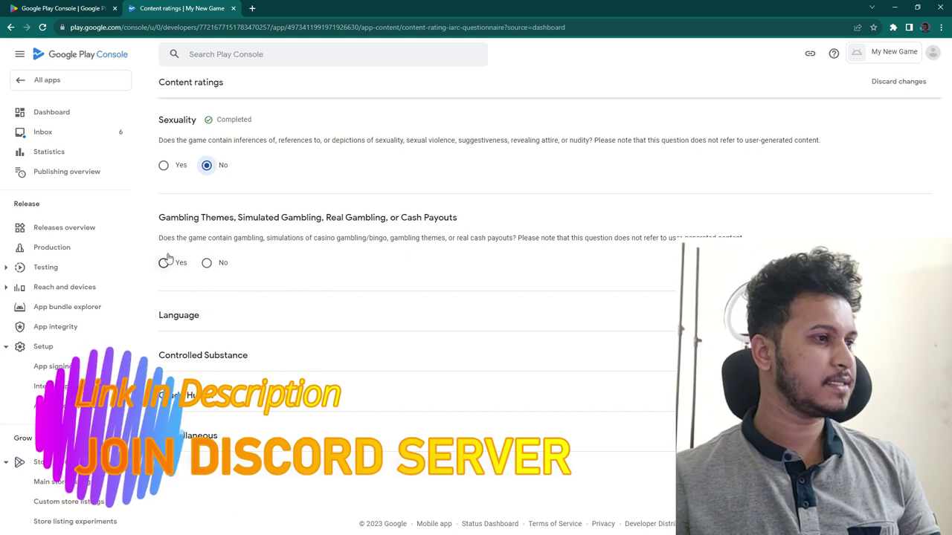
pyautogui.click(206, 263)
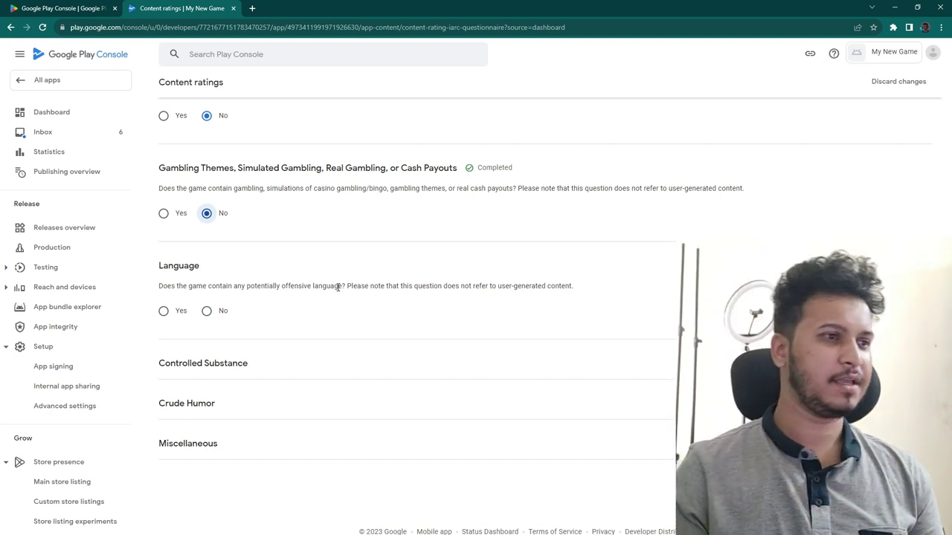
# Mark No for Language, Controlled Substance and Crude Humor, moving down toward Miscellaneous.
pyautogui.click(206, 312)
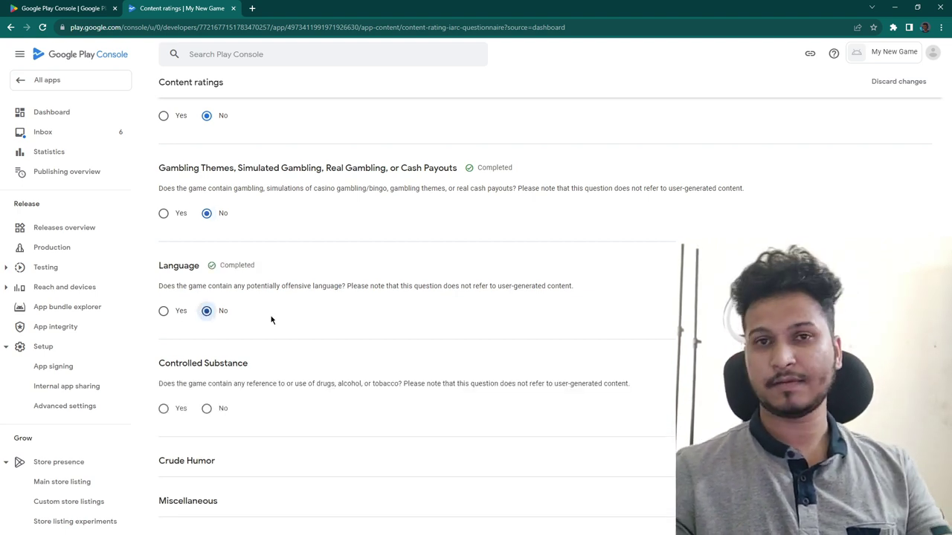
pyautogui.scroll(3, 315, 357)
pyautogui.scroll(-2, 314, 356)
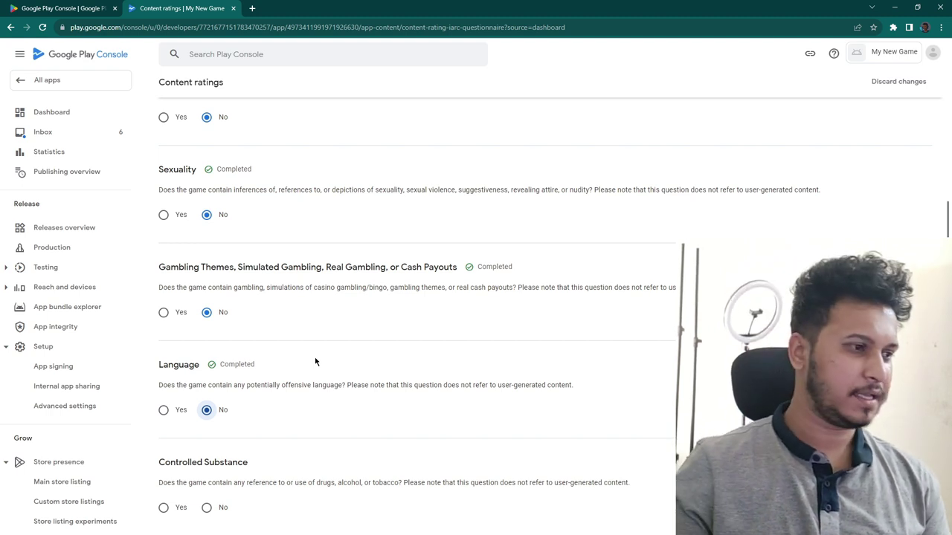
pyautogui.scroll(-2, 315, 362)
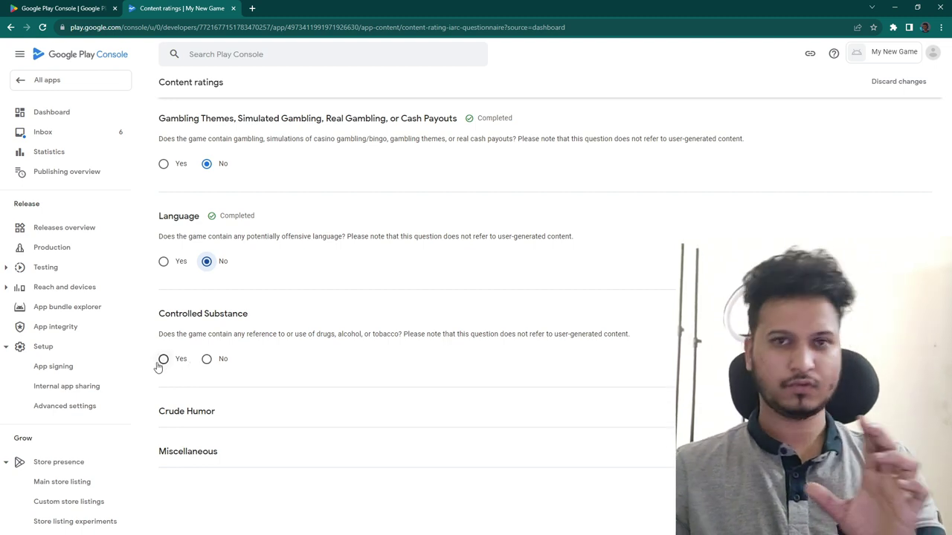
pyautogui.click(207, 359)
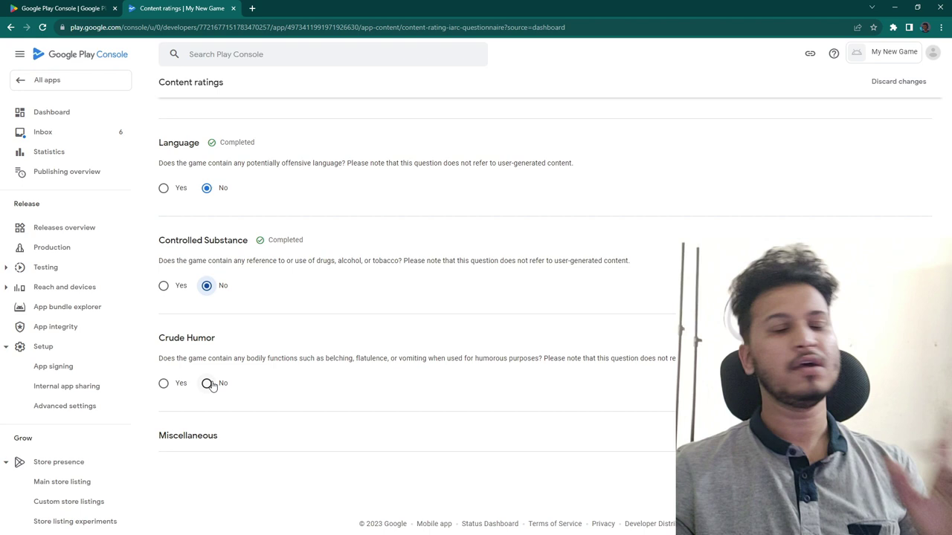
pyautogui.click(207, 383)
pyautogui.scroll(-2, 212, 385)
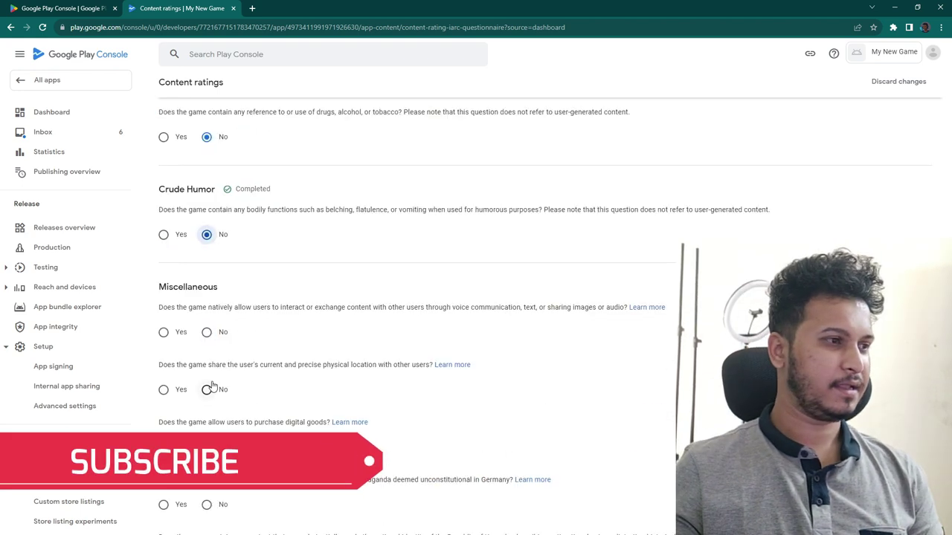
# Answer No for user interaction, location sharing, digital goods purchases and Nazi symbols.
pyautogui.scroll(-2, 487, 312)
pyautogui.scroll(2, 488, 312)
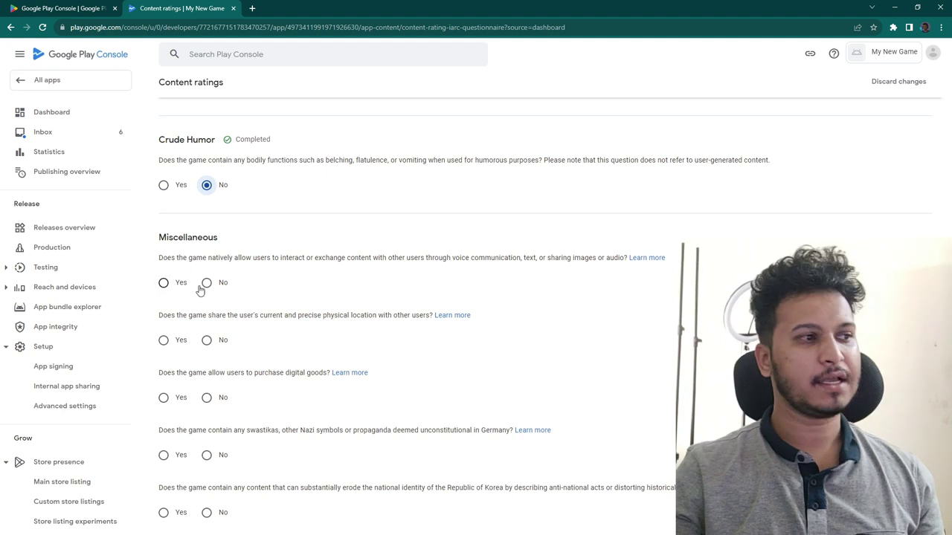
pyautogui.click(203, 289)
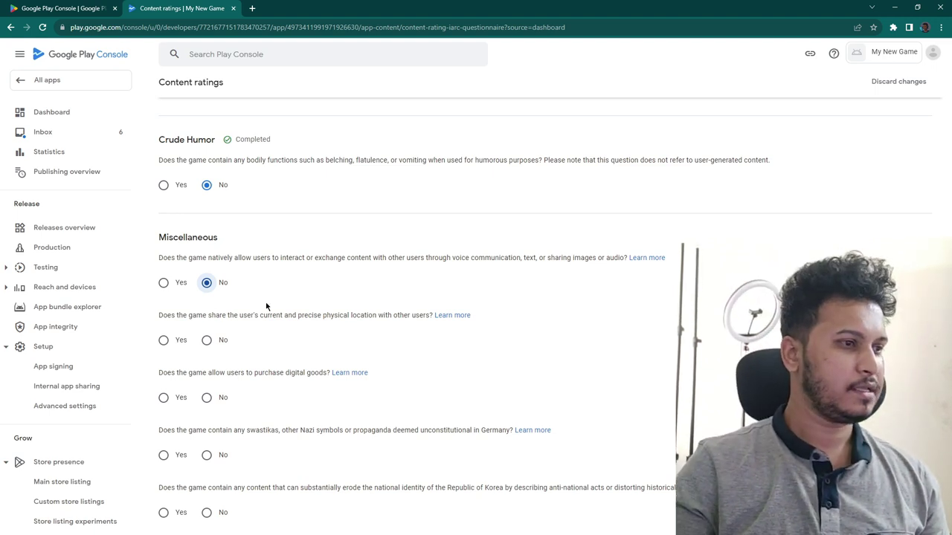
pyautogui.click(209, 344)
pyautogui.scroll(-1, 210, 347)
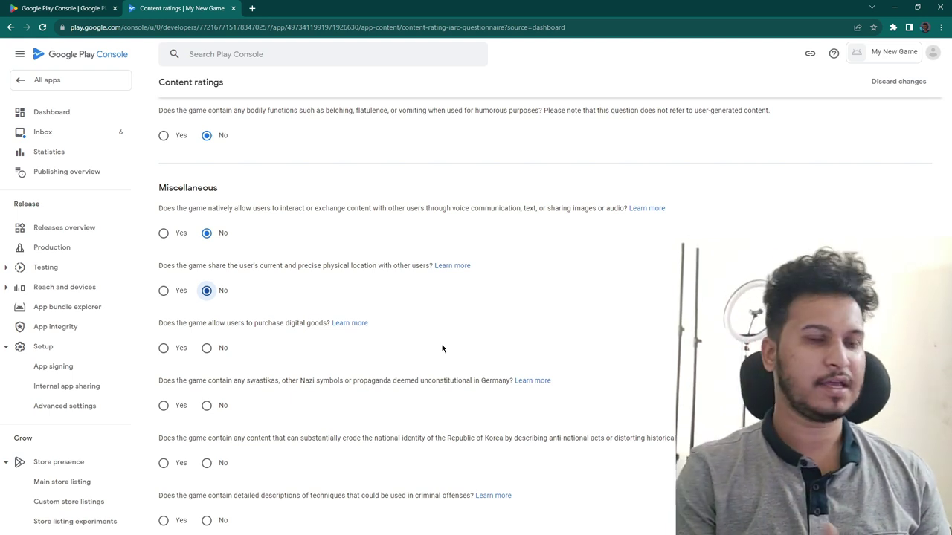
pyautogui.scroll(-1, 305, 302)
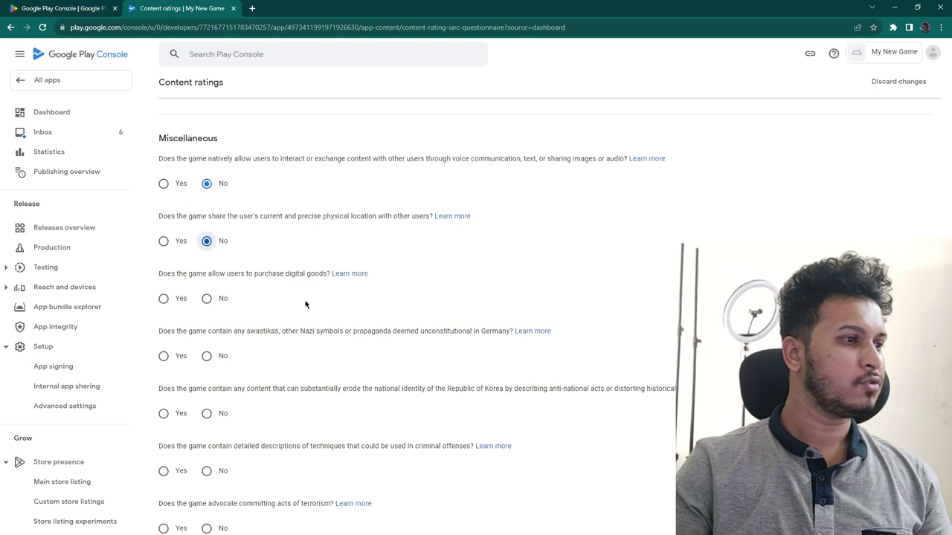
pyautogui.click(207, 298)
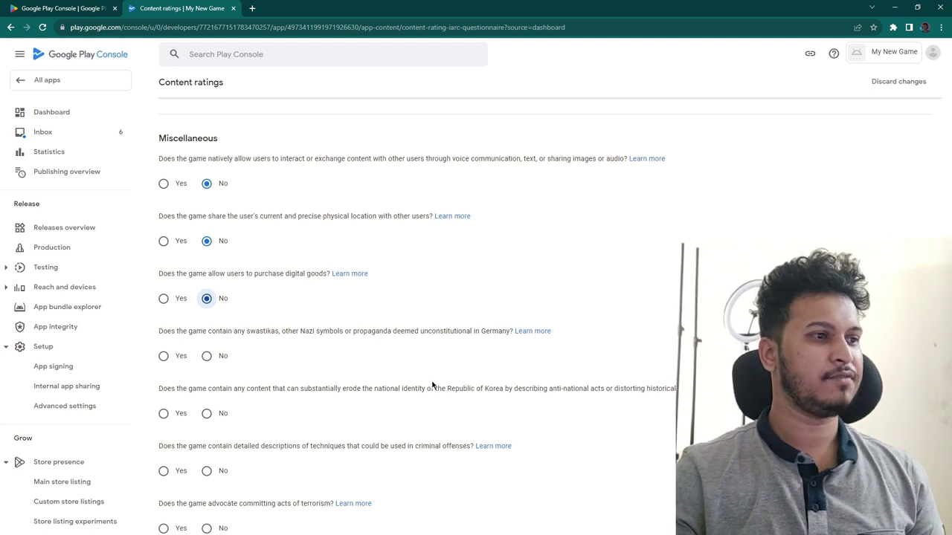
pyautogui.click(206, 356)
# Answer No for Korean national identity, criminal techniques and terrorism, then review that sections show Completed.
pyautogui.scroll(-1, 351, 371)
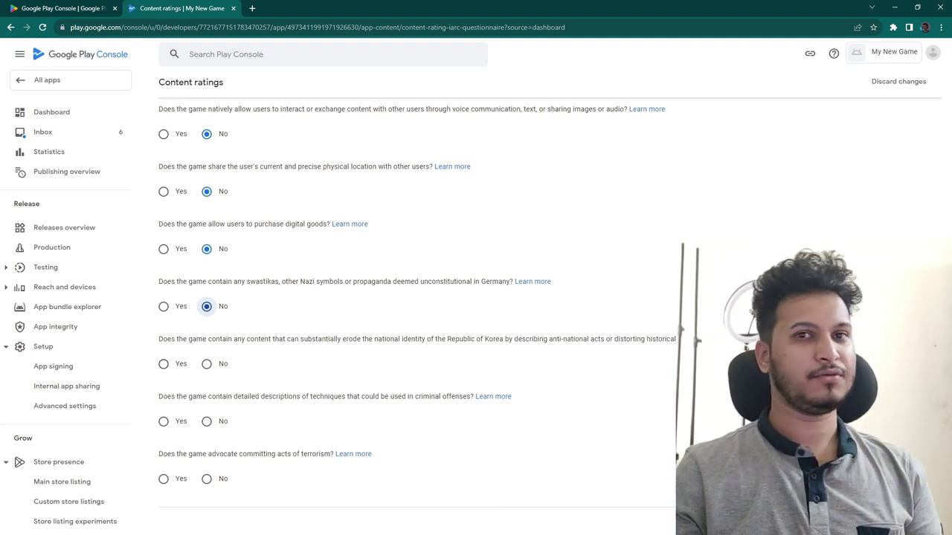
pyautogui.click(206, 365)
pyautogui.scroll(-1, 630, 382)
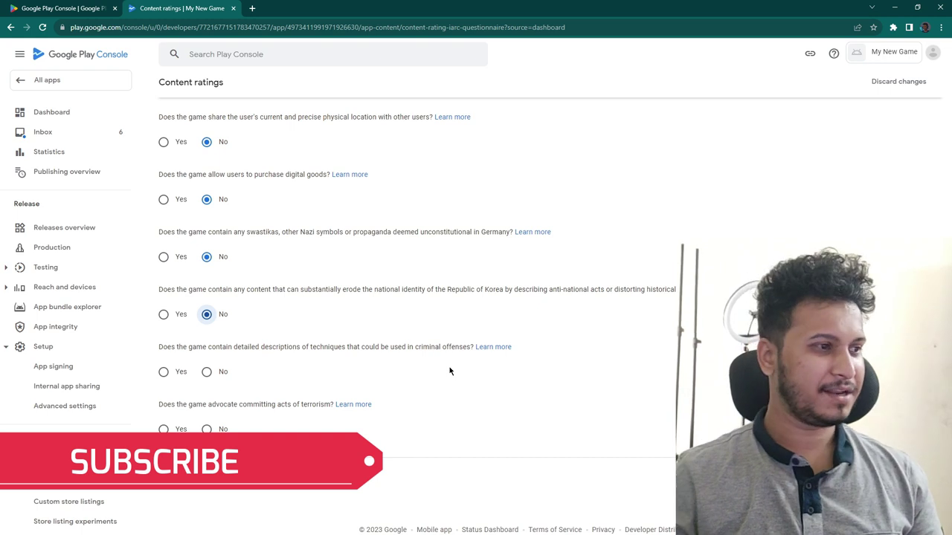
pyautogui.click(207, 372)
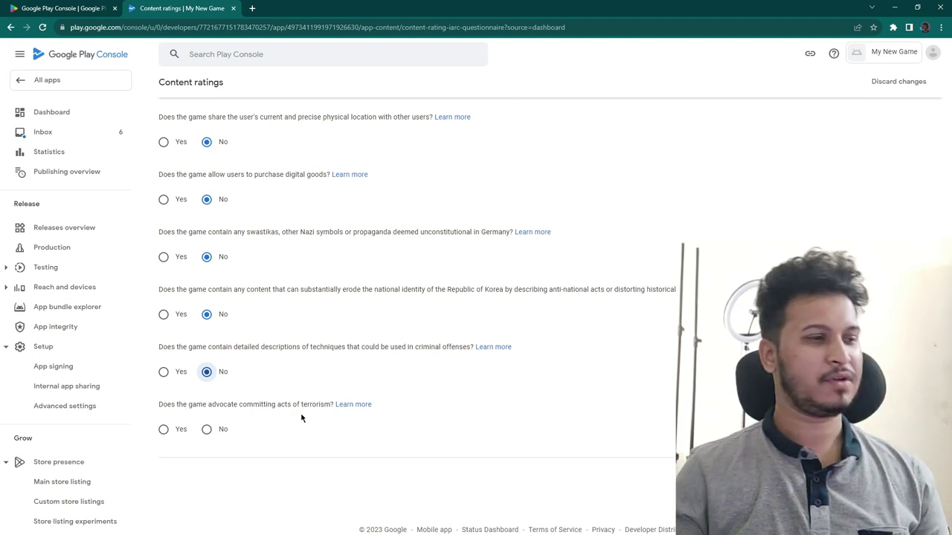
pyautogui.click(208, 430)
pyautogui.scroll(-1, 617, 375)
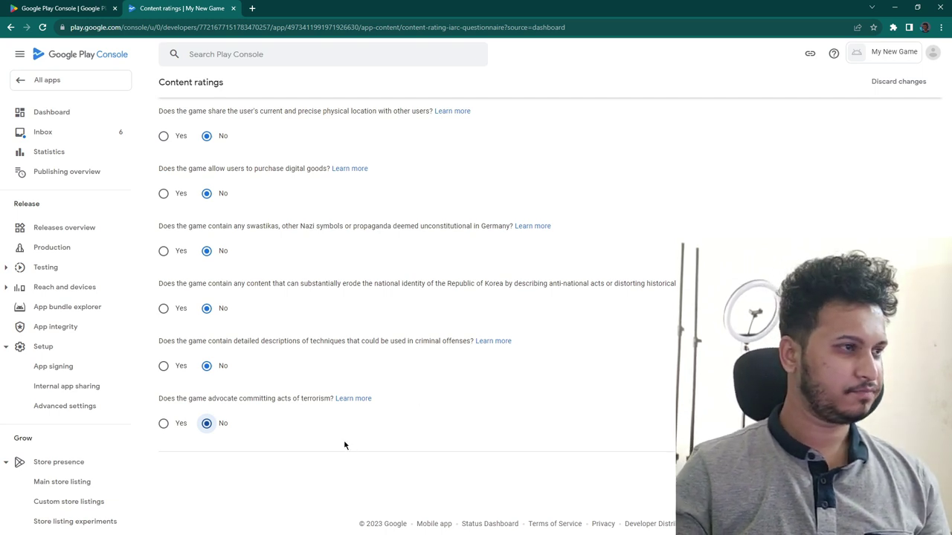
pyautogui.scroll(10, 344, 445)
pyautogui.scroll(-10, 344, 445)
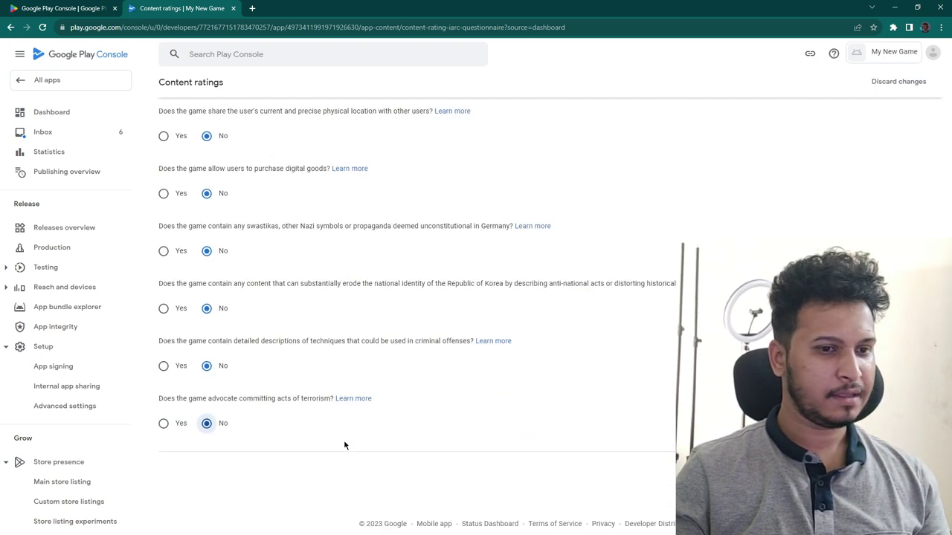
pyautogui.scroll(5, 292, 442)
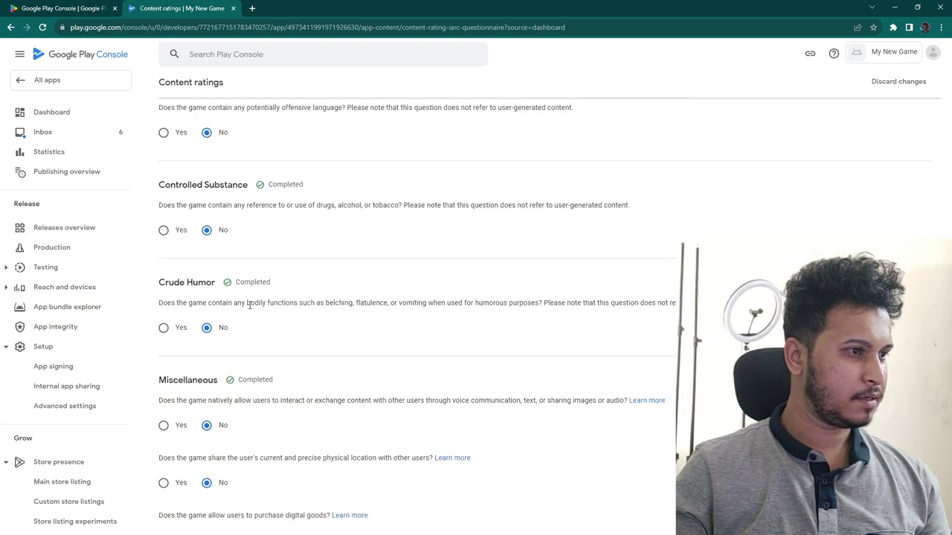
pyautogui.scroll(-2, 283, 401)
pyautogui.scroll(-3, 302, 427)
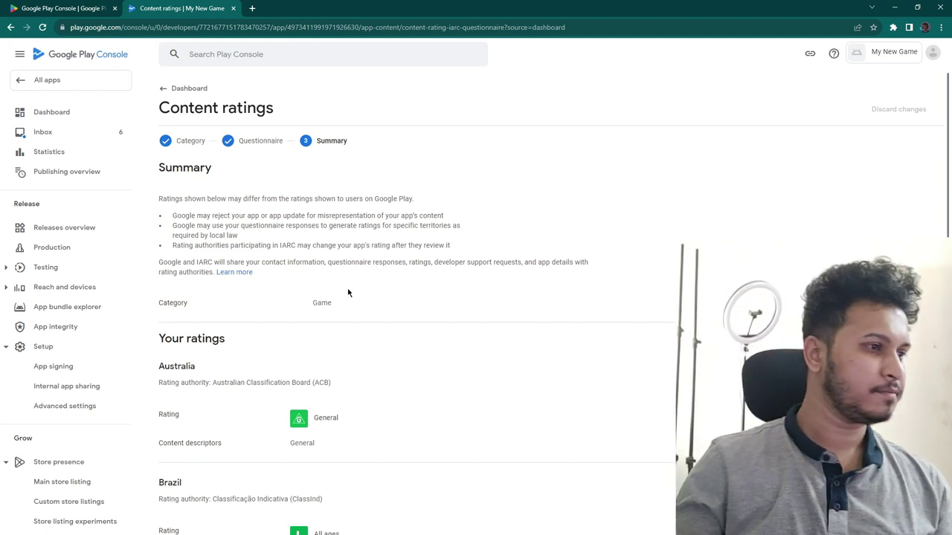
pyautogui.scroll(-2, 346, 354)
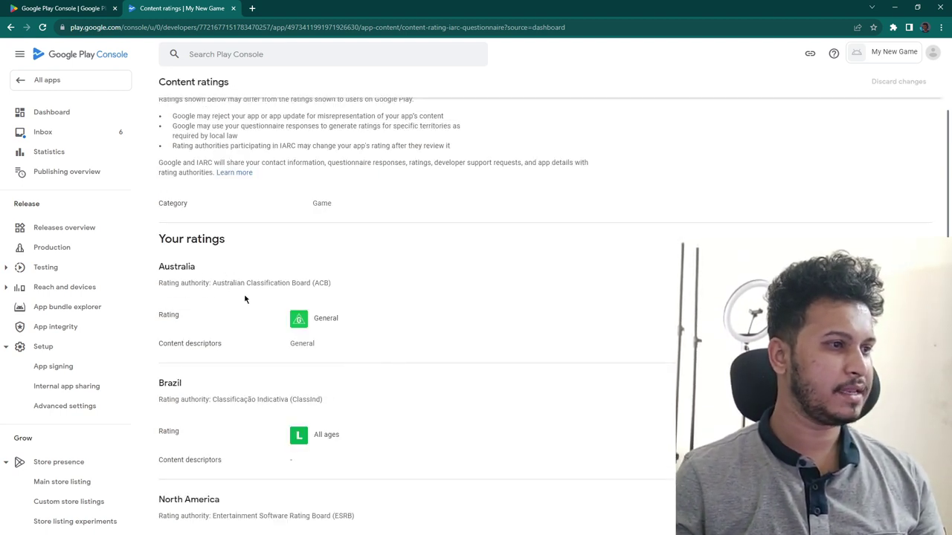
pyautogui.scroll(-2, 303, 330)
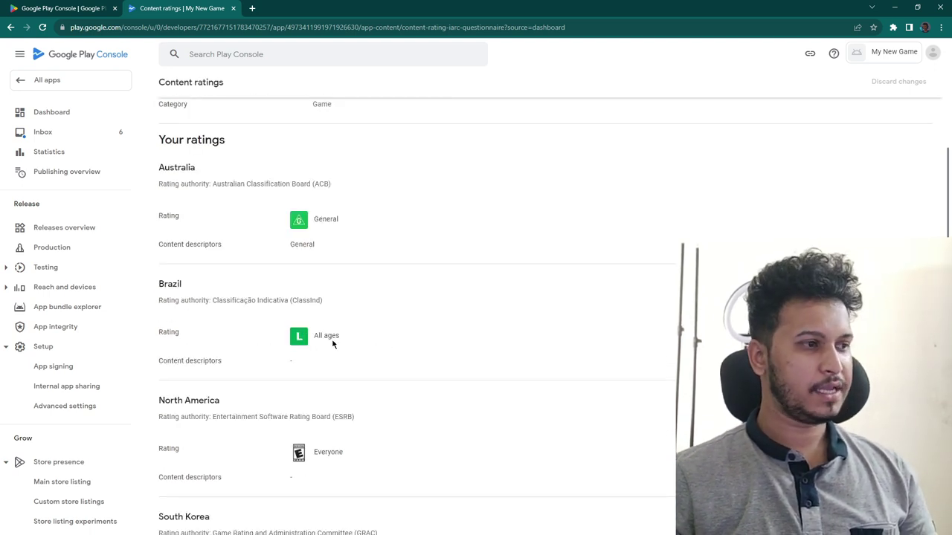
pyautogui.scroll(-2, 348, 337)
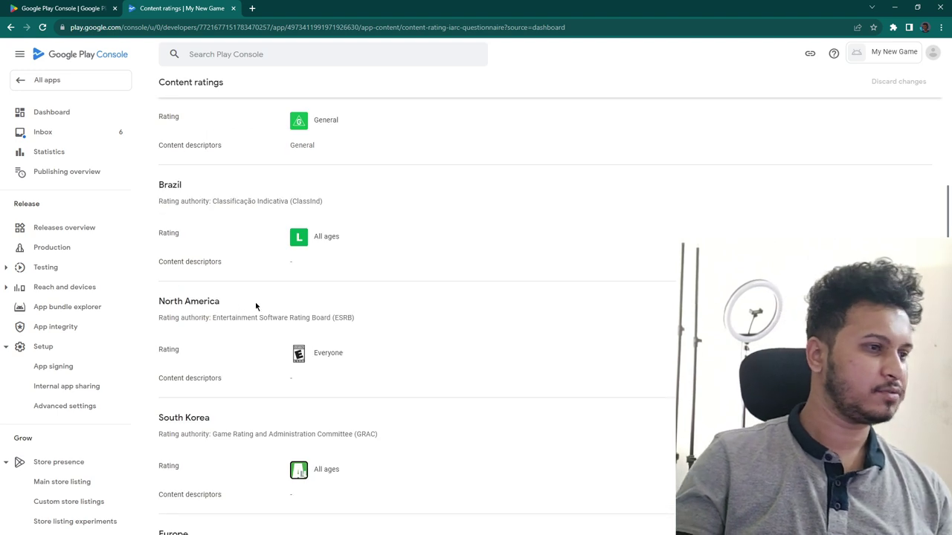
pyautogui.scroll(-2, 334, 357)
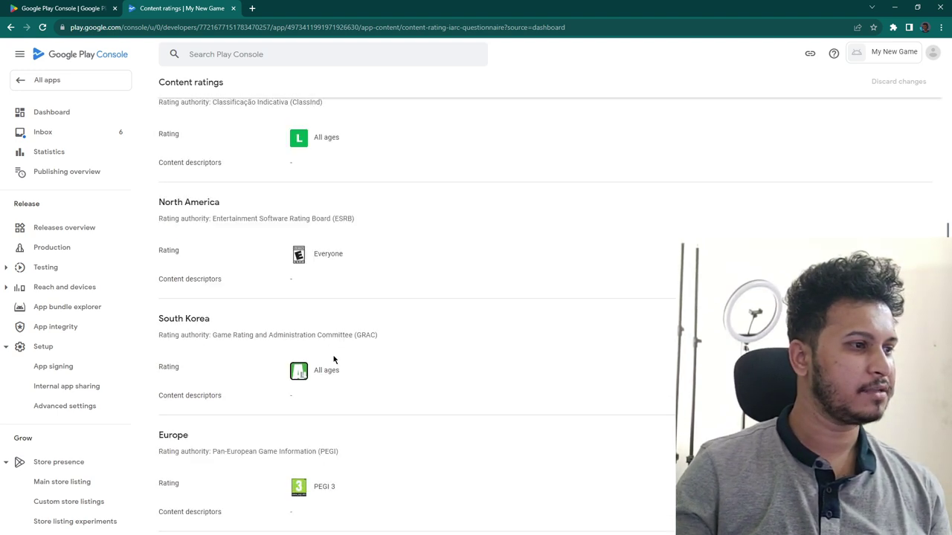
pyautogui.scroll(-2, 329, 376)
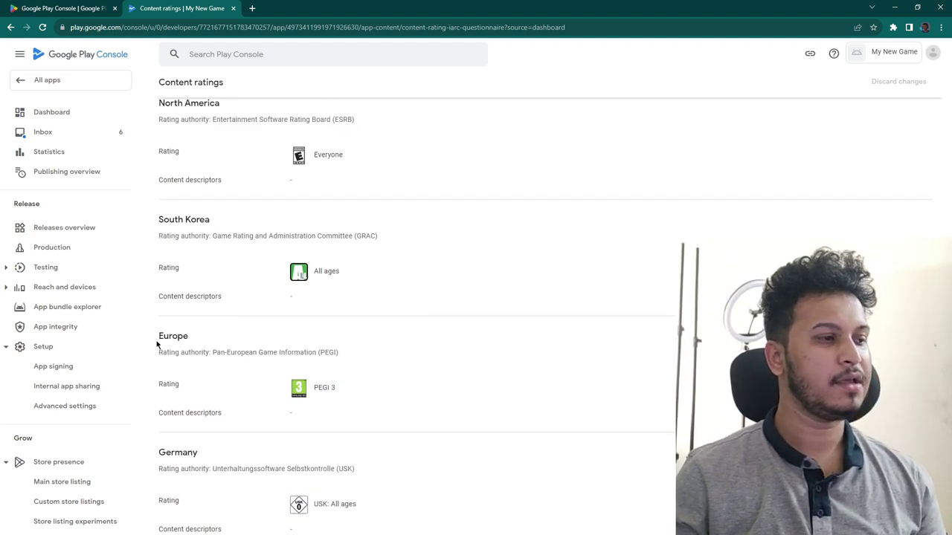
pyautogui.scroll(-2, 297, 401)
pyautogui.scroll(-2, 301, 405)
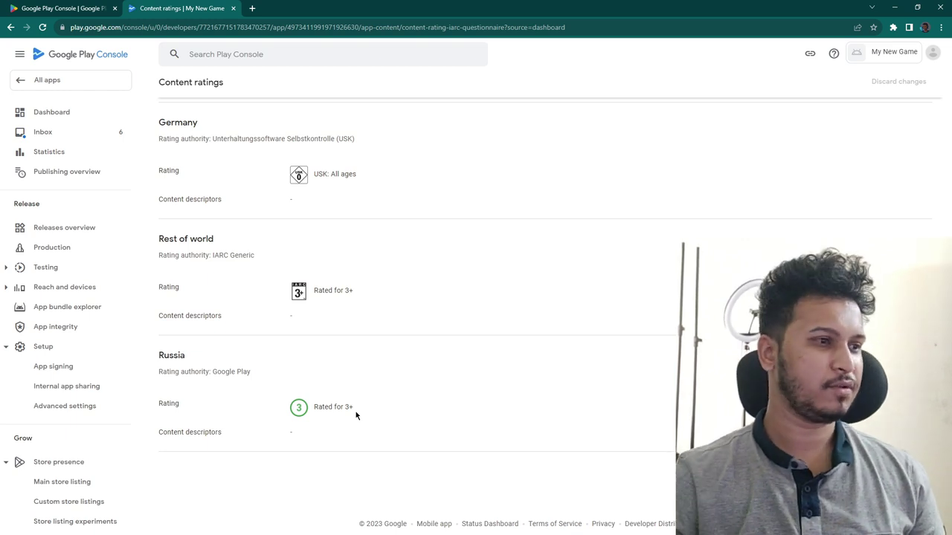
# Clear the accidental text selections and return to the top of the ratings summary.
pyautogui.click(360, 296)
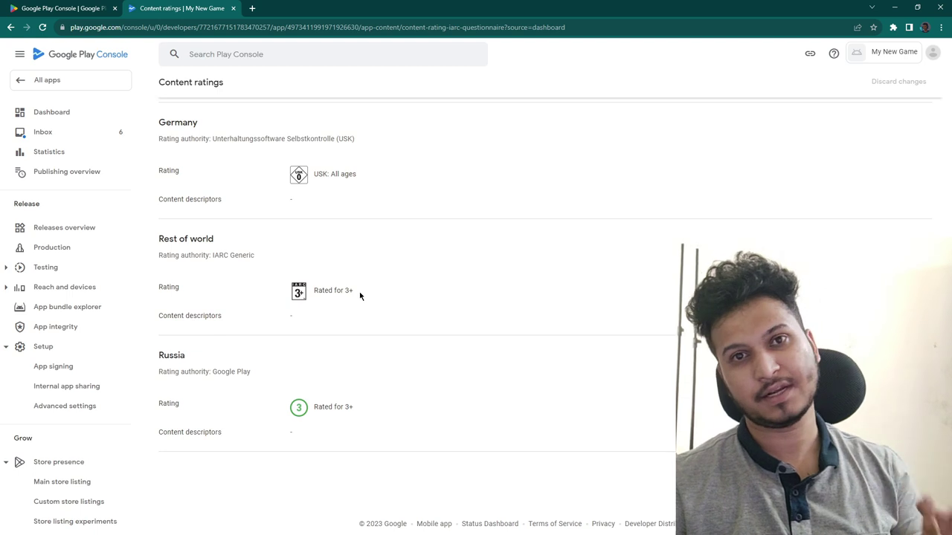
pyautogui.scroll(1, 360, 296)
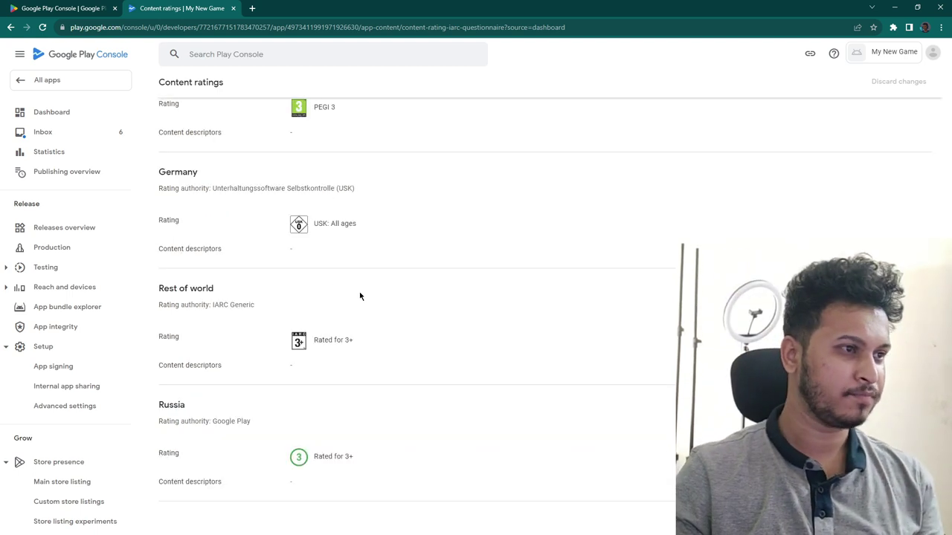
pyautogui.scroll(2, 476, 253)
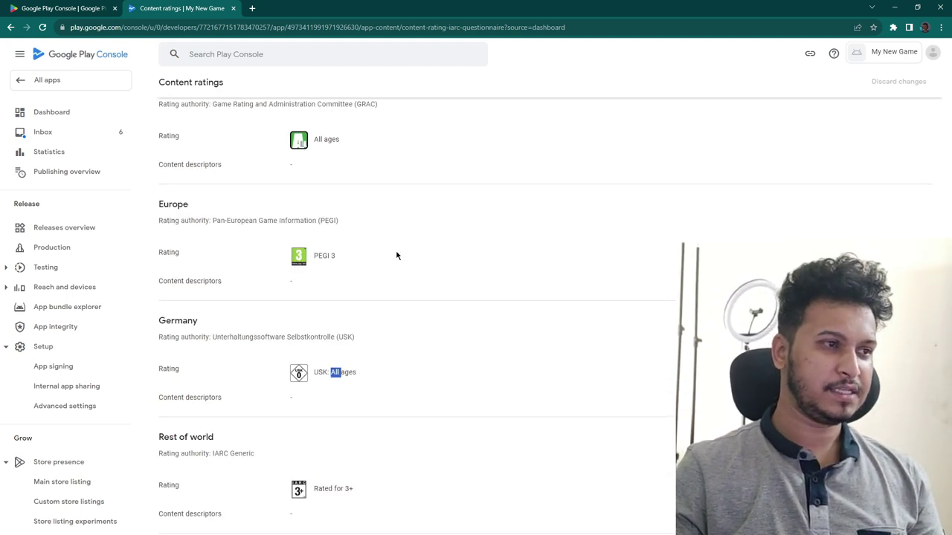
pyautogui.scroll(-1, 394, 255)
pyautogui.scroll(-1, 399, 301)
pyautogui.click(407, 365)
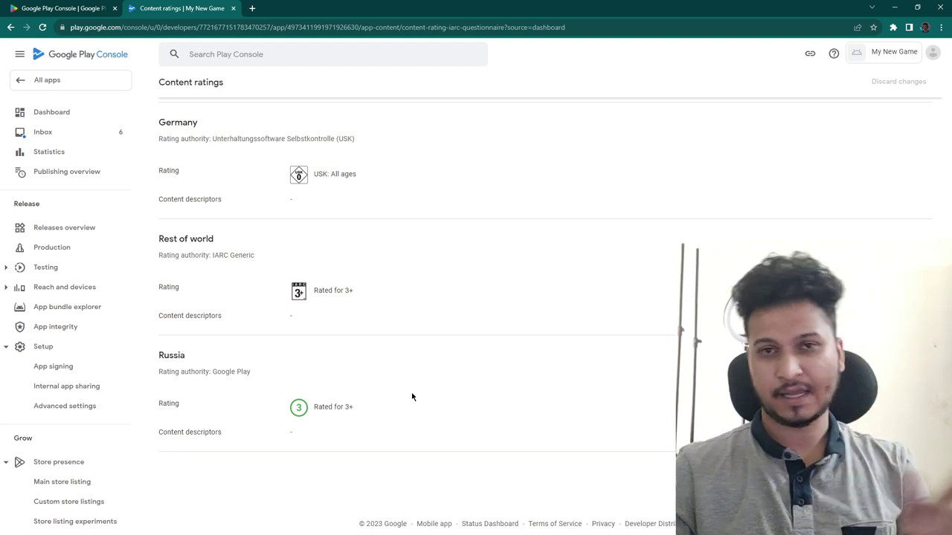
pyautogui.scroll(3, 412, 395)
pyautogui.scroll(4, 400, 399)
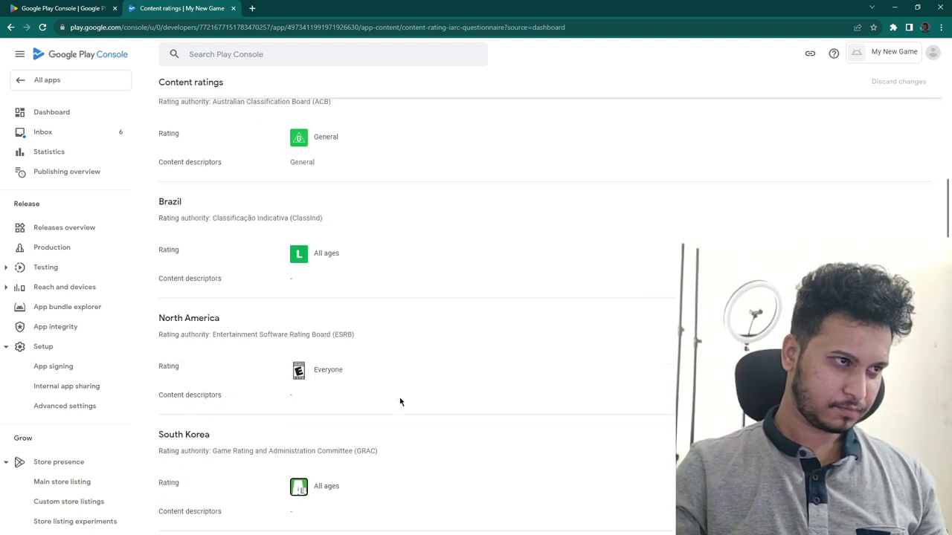
pyautogui.scroll(4, 399, 399)
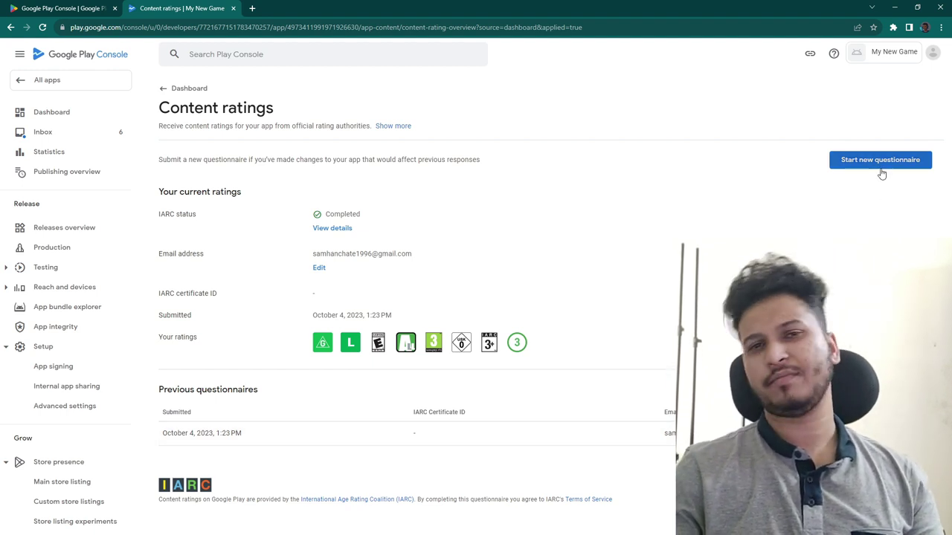
# Open the Target audience task from the Dashboard checklist.
pyautogui.click(172, 93)
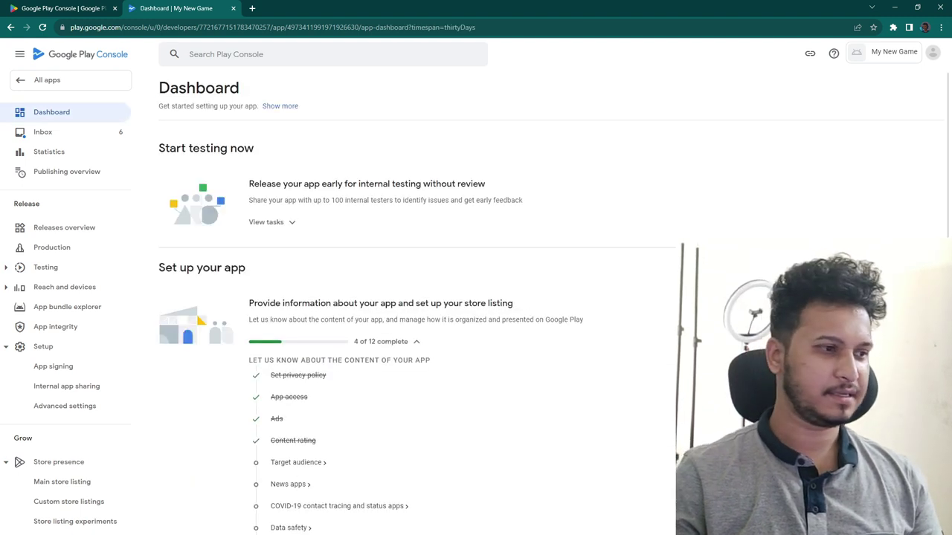
pyautogui.scroll(-3, 417, 298)
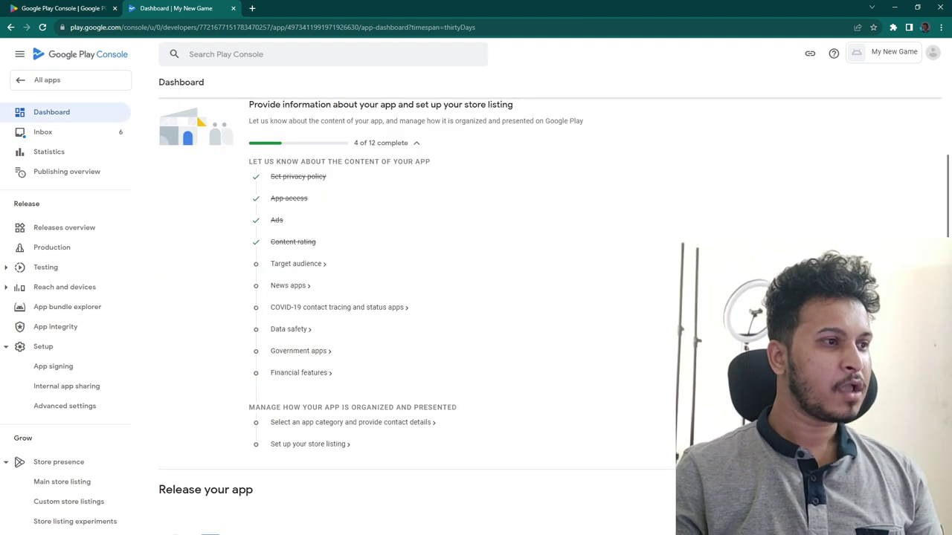
pyautogui.click(311, 265)
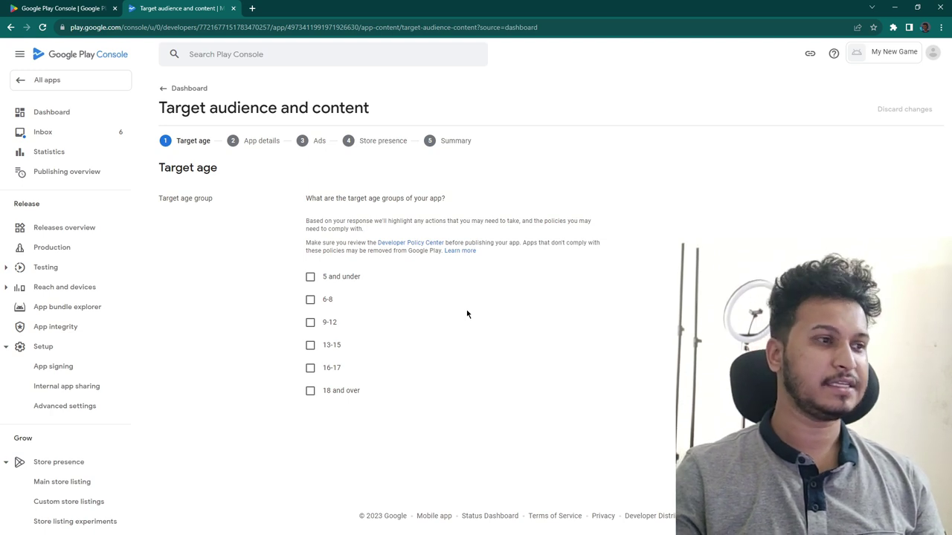
pyautogui.click(310, 277)
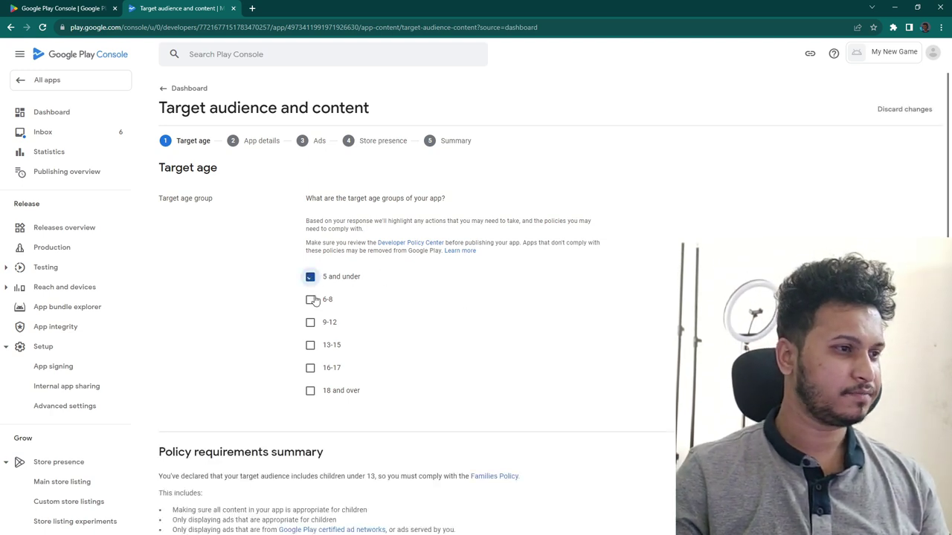
pyautogui.click(310, 277)
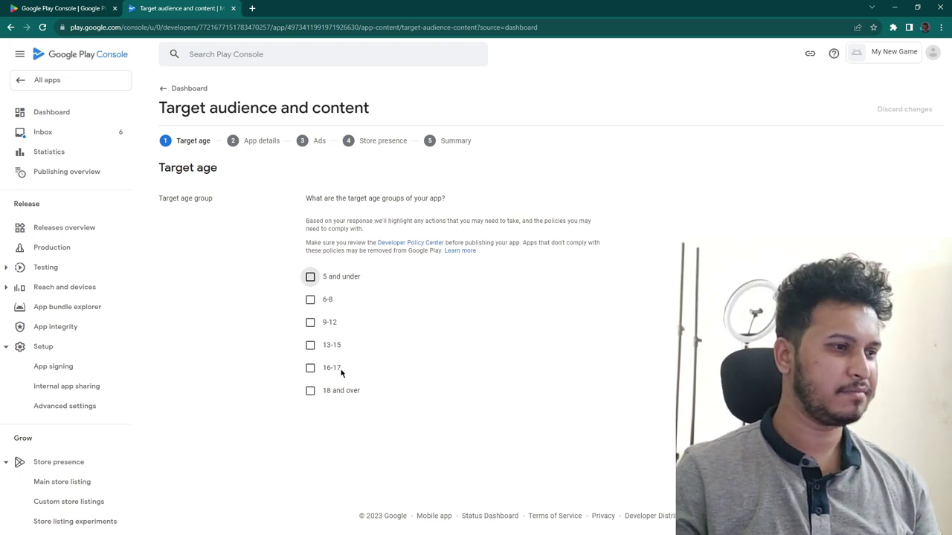
# Tick 18 and over, try other age groups, then untick the younger ones.
pyautogui.click(310, 390)
pyautogui.click(310, 368)
pyautogui.click(312, 321)
pyautogui.scroll(-3, 565, 340)
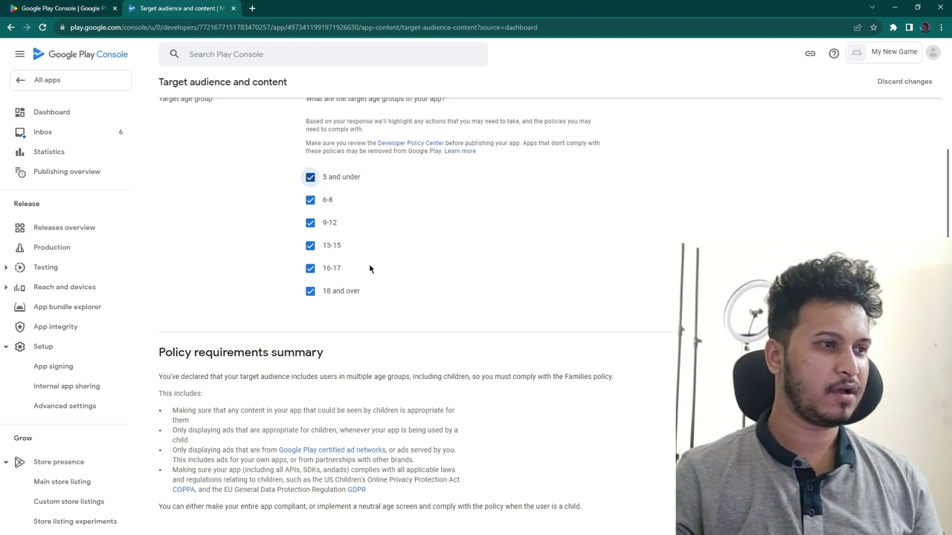
pyautogui.click(310, 224)
pyautogui.click(311, 211)
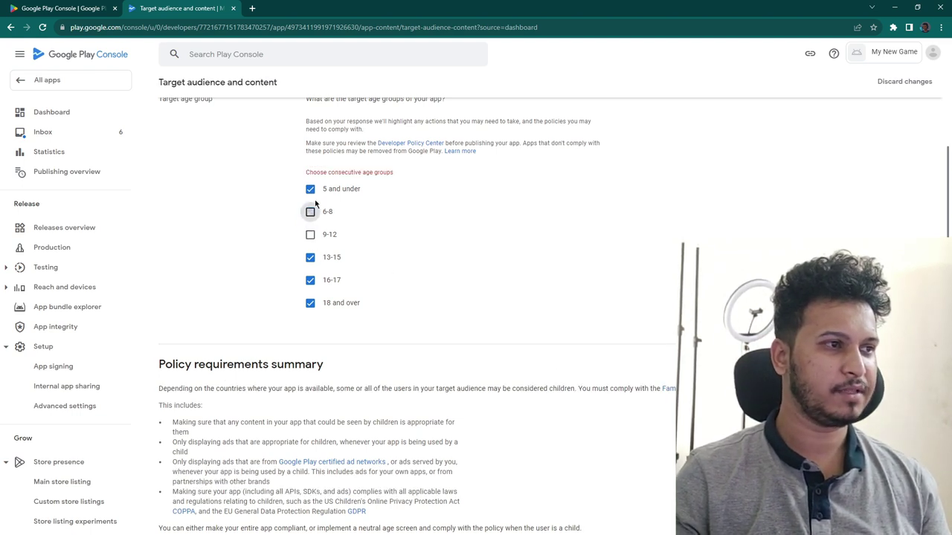
pyautogui.click(310, 189)
pyautogui.click(310, 267)
pyautogui.click(310, 258)
pyautogui.scroll(2, 320, 264)
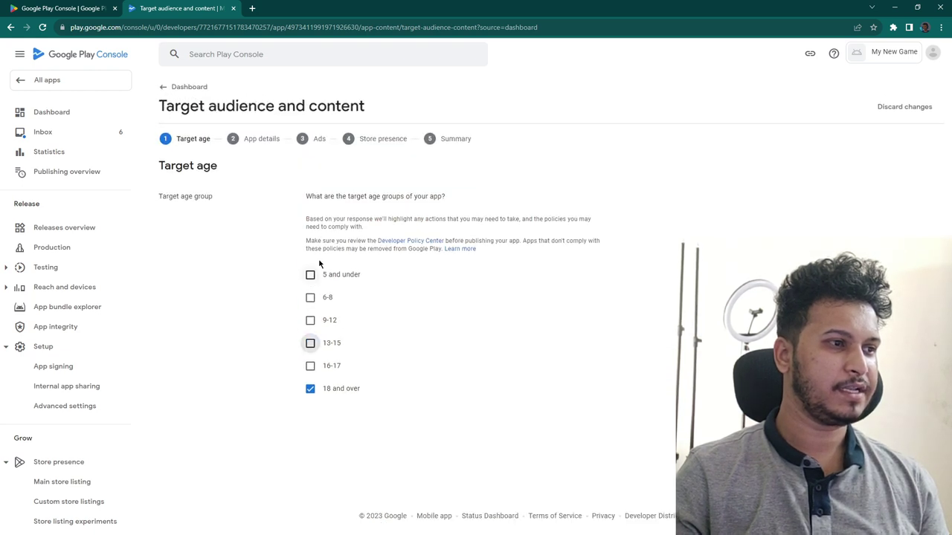
# Re-tick younger age groups, then remove them so only 18 and over remains.
pyautogui.click(311, 369)
pyautogui.click(310, 322)
pyautogui.click(310, 299)
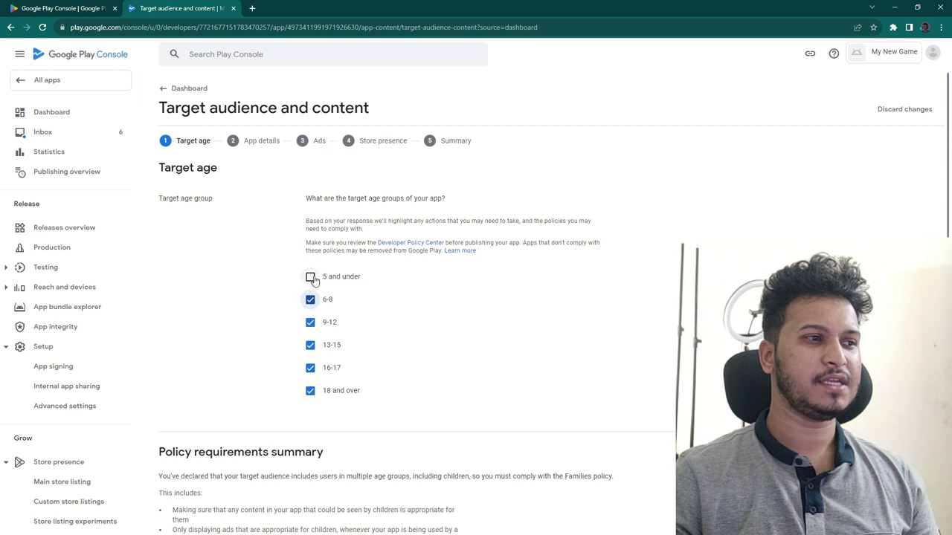
pyautogui.click(310, 277)
pyautogui.scroll(-2, 423, 345)
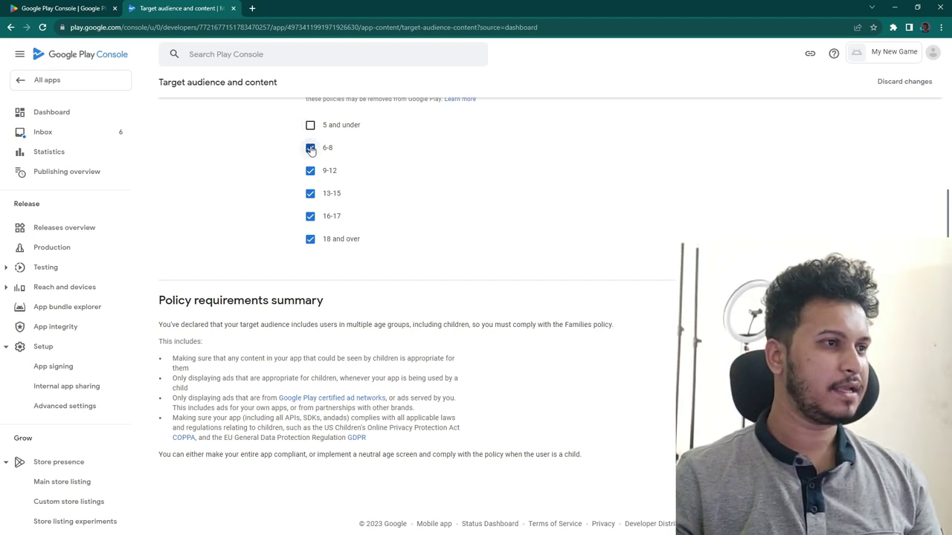
pyautogui.click(310, 171)
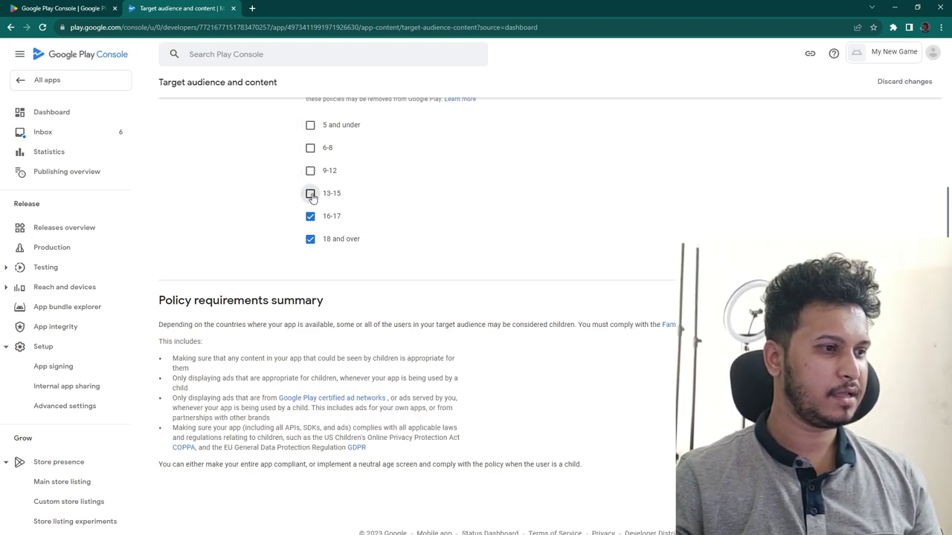
pyautogui.click(310, 217)
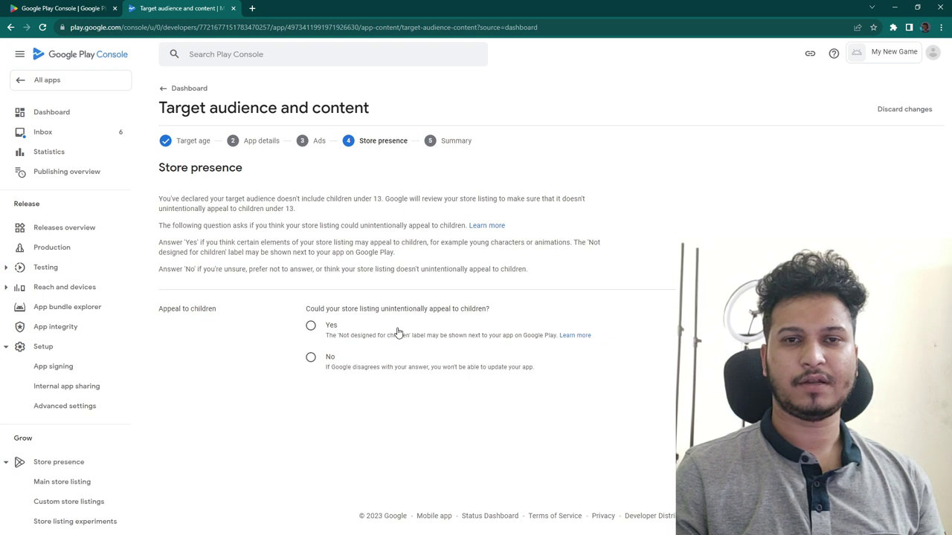
# Open a new browser tab.
pyautogui.click(252, 8)
# Search for 'google play' and go to the Google Play Store.
pyautogui.write('pu')
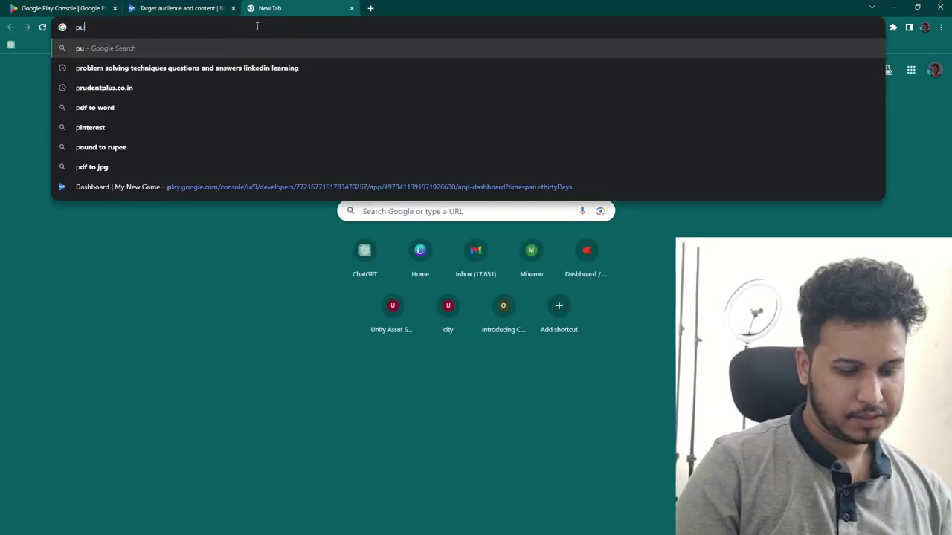
pyautogui.press('BackSpace')
pyautogui.press('BackSpace')
pyautogui.write('googl')
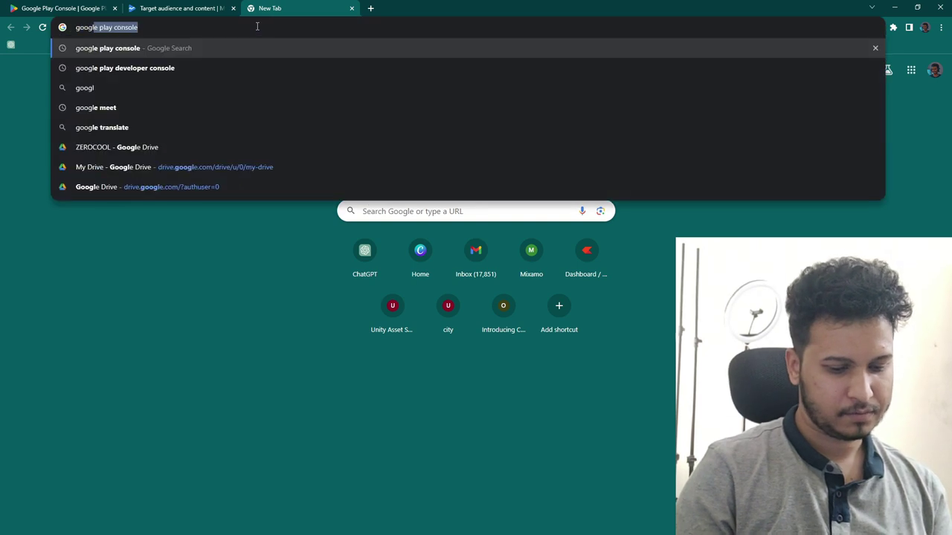
pyautogui.write('e play')
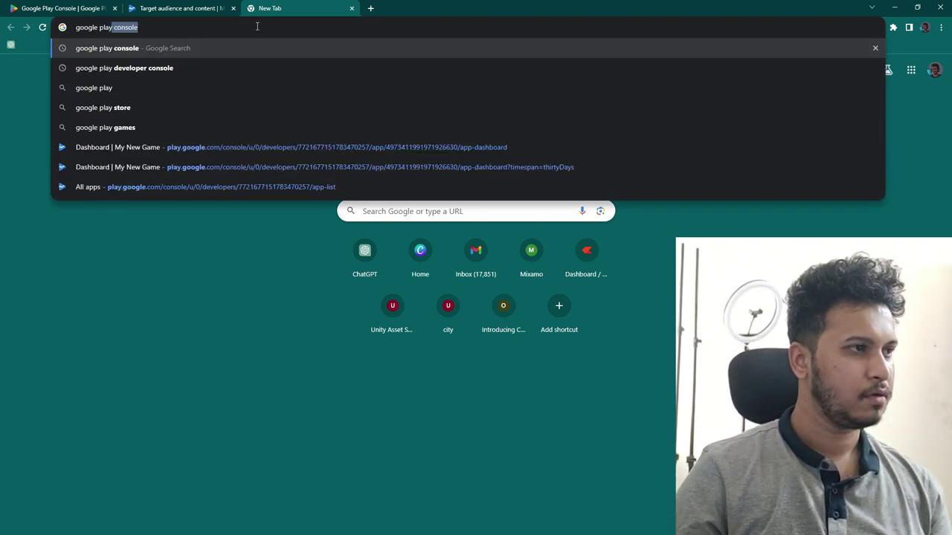
pyautogui.press('Down')
pyautogui.press('Down')
pyautogui.press('Down')
pyautogui.press('Return')
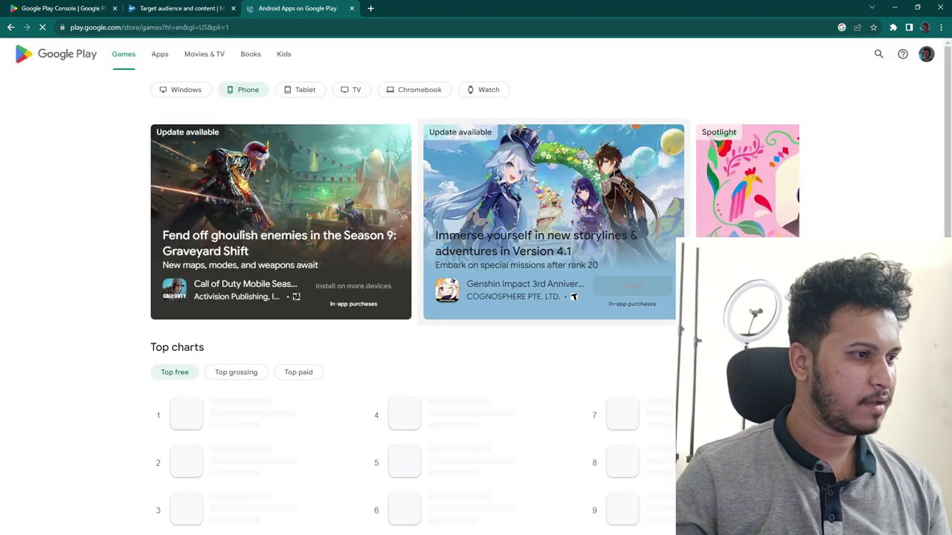
pyautogui.scroll(-2, 617, 370)
pyautogui.scroll(-1, 617, 370)
pyautogui.scroll(3, 617, 370)
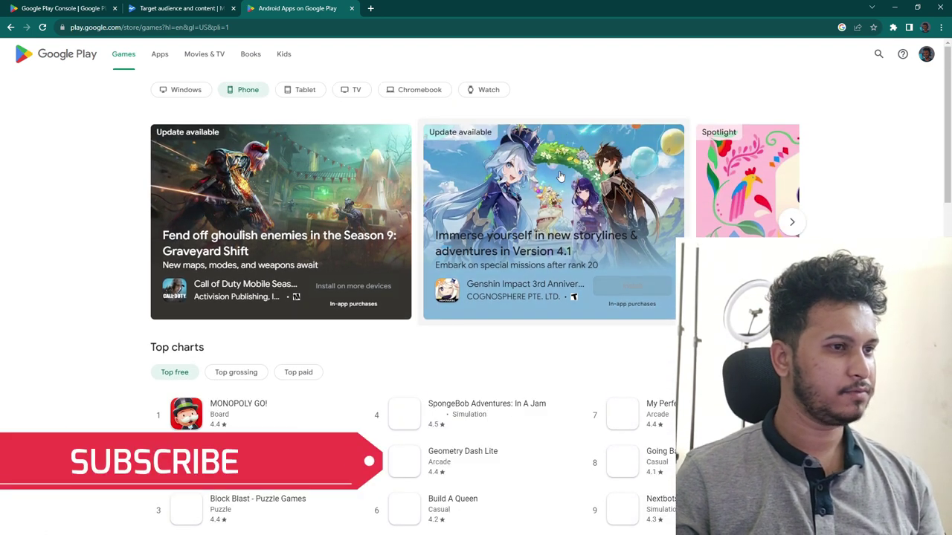
# Browse the Genshin Impact event screenshots, then return to the store's Games page.
pyautogui.click(560, 174)
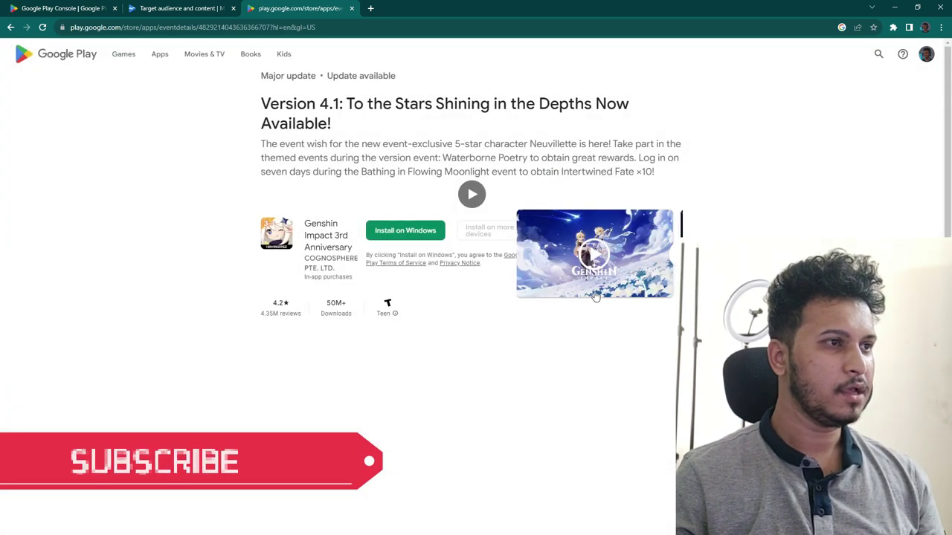
pyautogui.scroll(-3, 409, 226)
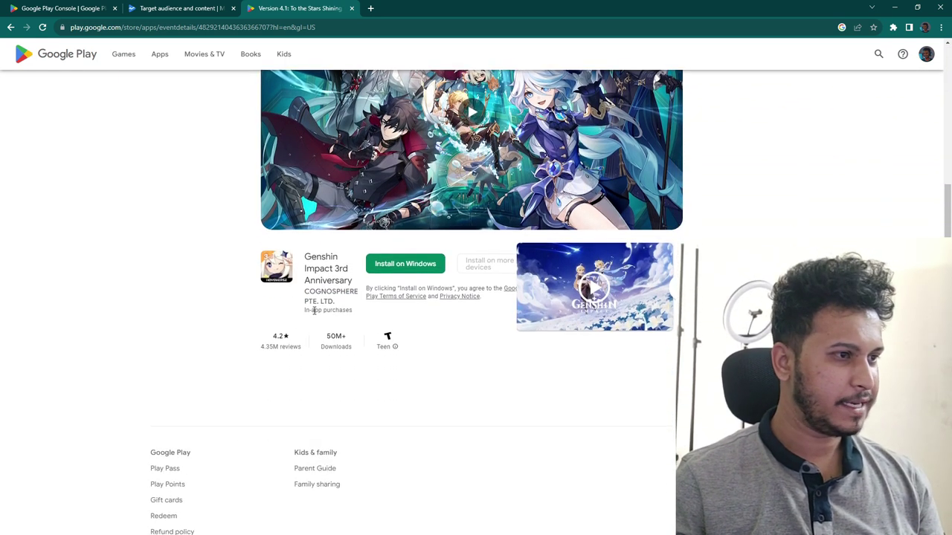
pyautogui.scroll(-1, 365, 399)
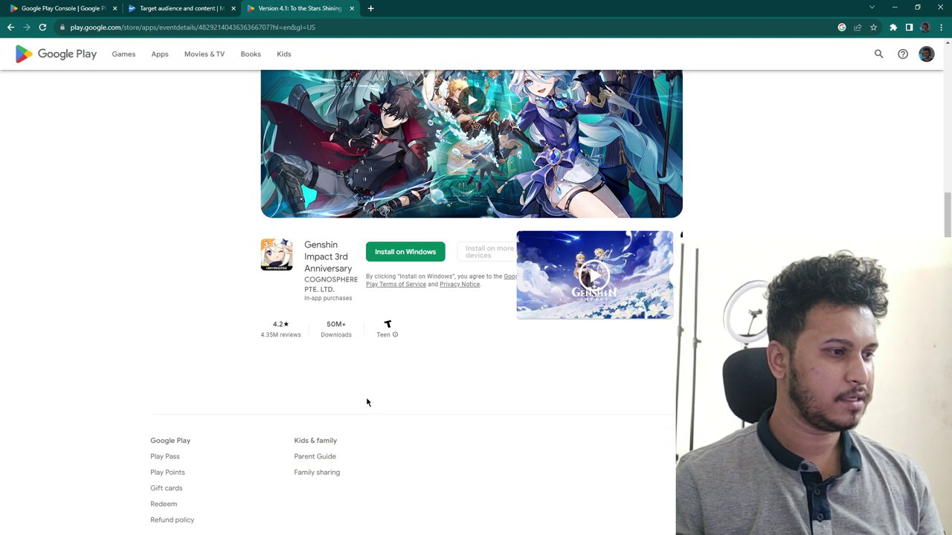
pyautogui.scroll(1, 449, 359)
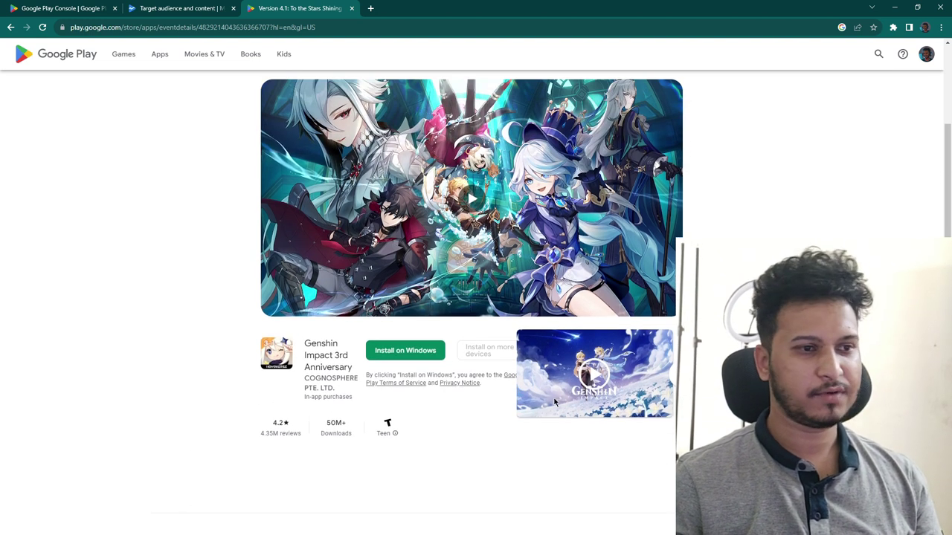
pyautogui.click(673, 374)
pyautogui.click(672, 374)
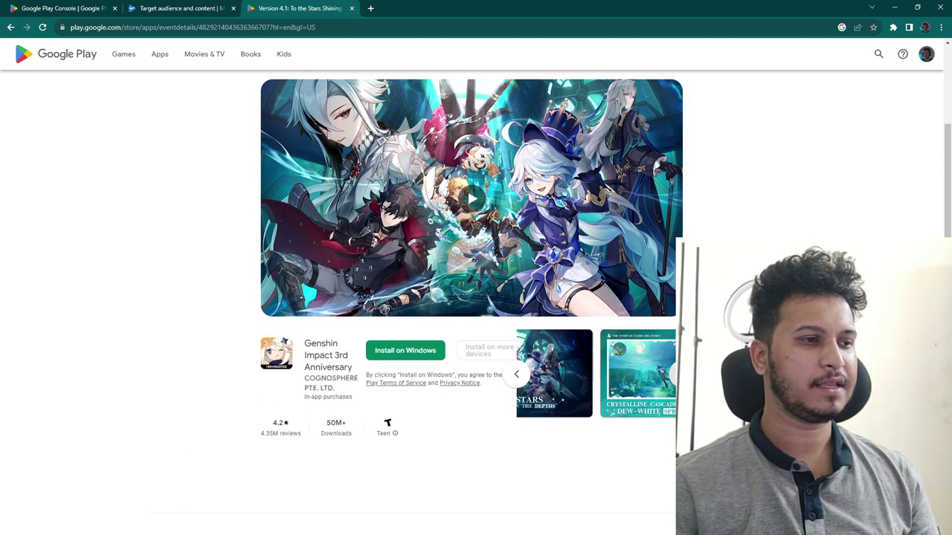
pyautogui.click(673, 374)
pyautogui.click(516, 374)
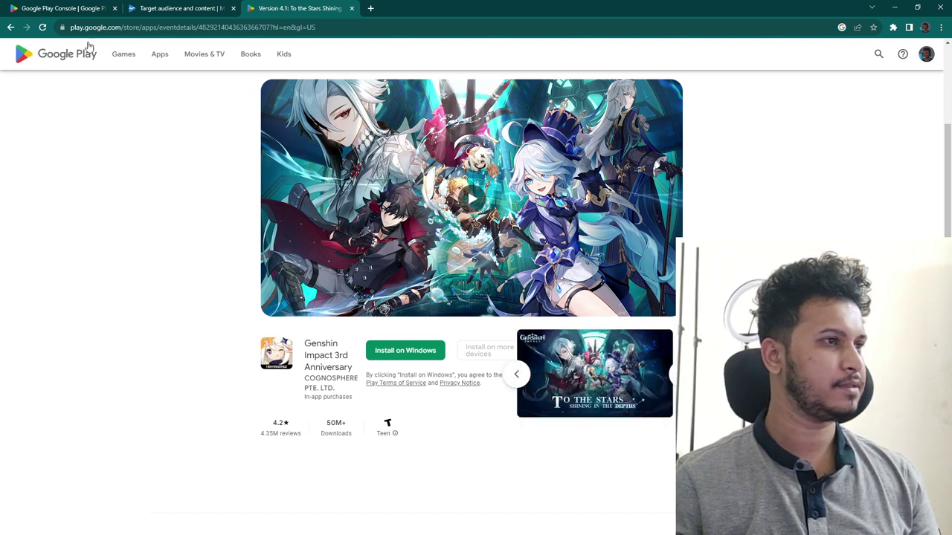
pyautogui.click(12, 29)
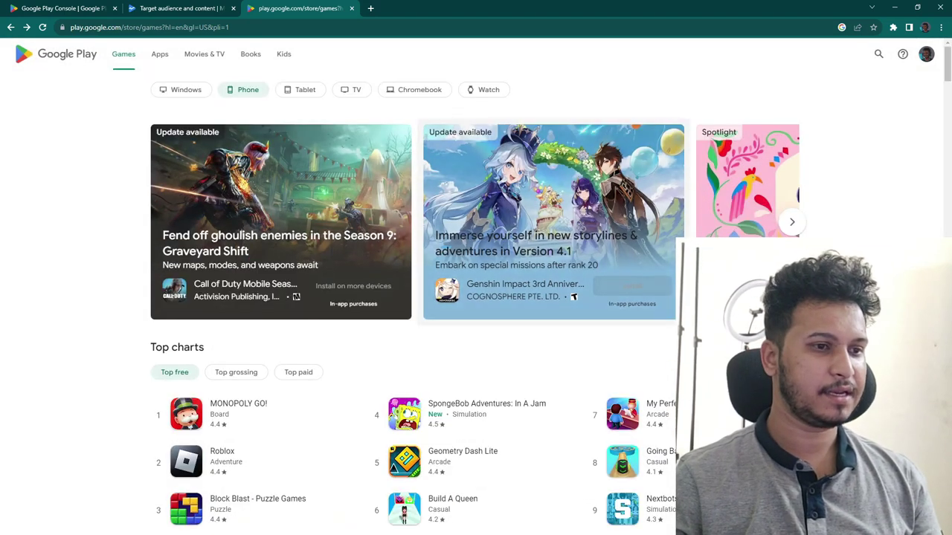
# Open Asphalt 9: Legends from the Top grossing games chart.
pyautogui.scroll(-2, 476, 298)
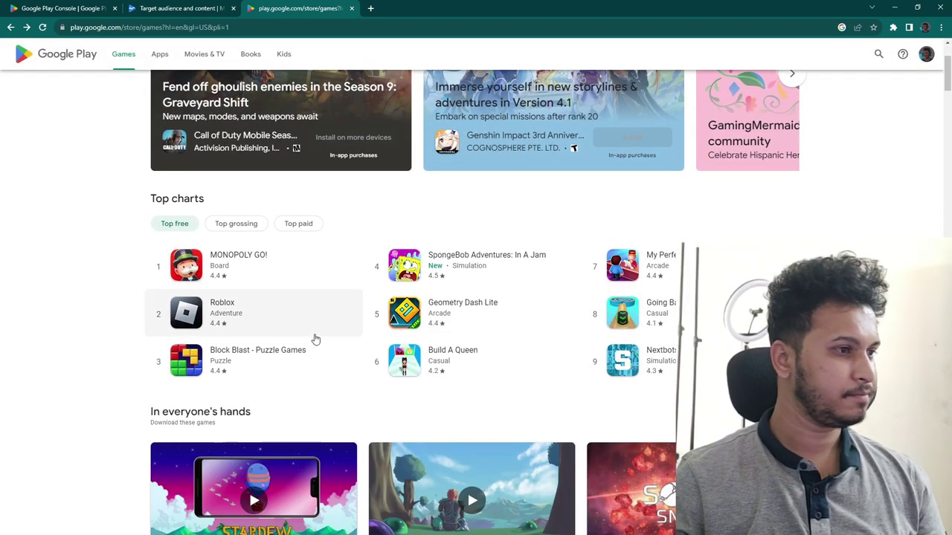
pyautogui.click(262, 232)
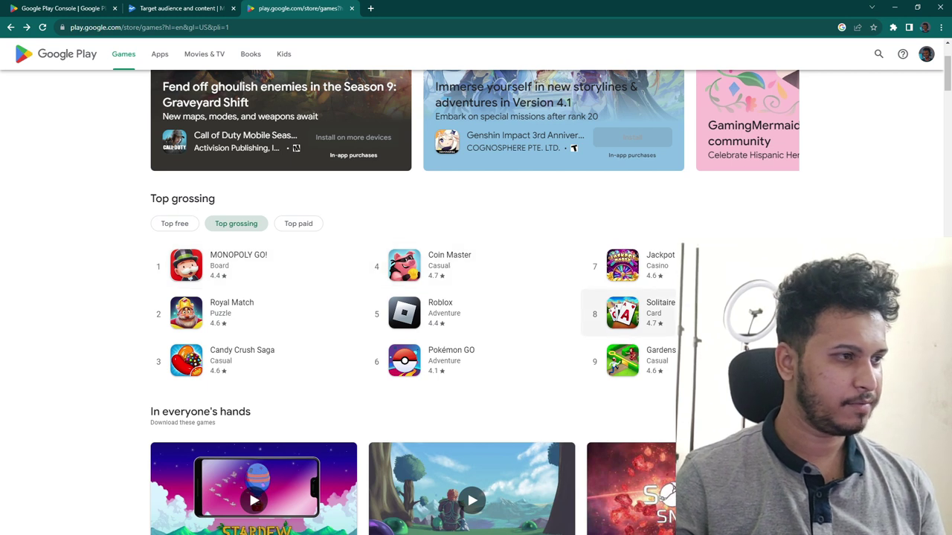
pyautogui.scroll(-3, 597, 313)
pyautogui.scroll(-2, 467, 307)
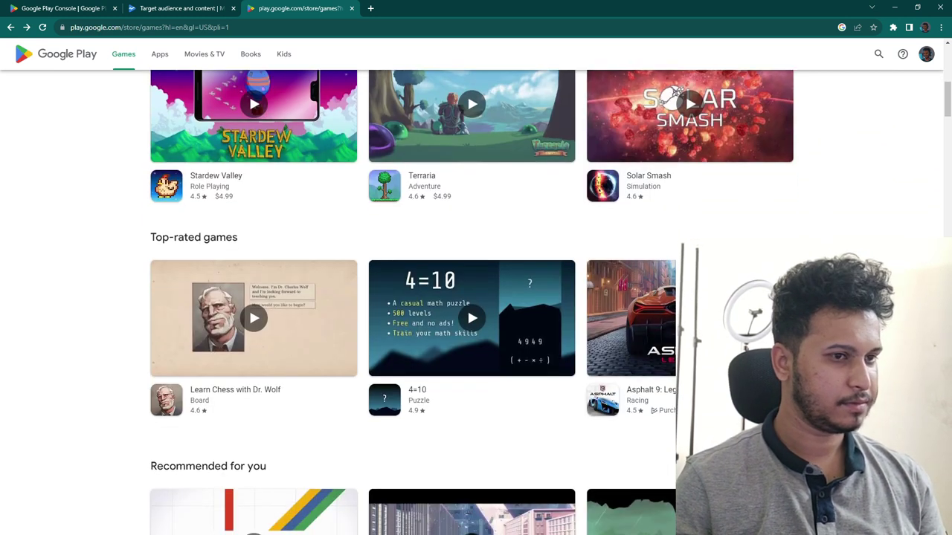
pyautogui.click(667, 420)
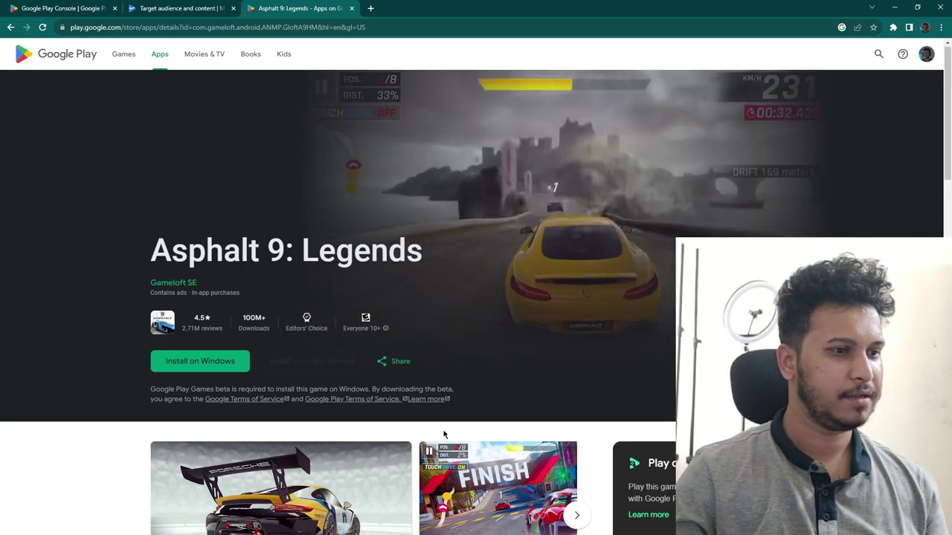
# Read the Asphalt 9: Legends Data safety details on shared and collected data.
pyautogui.scroll(-3, 444, 434)
pyautogui.scroll(-3, 444, 434)
pyautogui.scroll(-1, 206, 391)
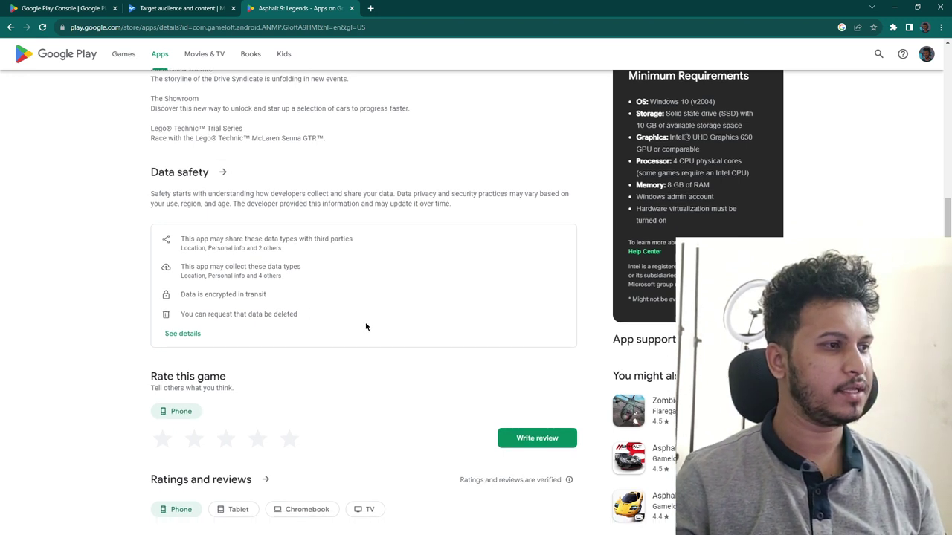
pyautogui.scroll(-2, 219, 229)
pyautogui.click(182, 204)
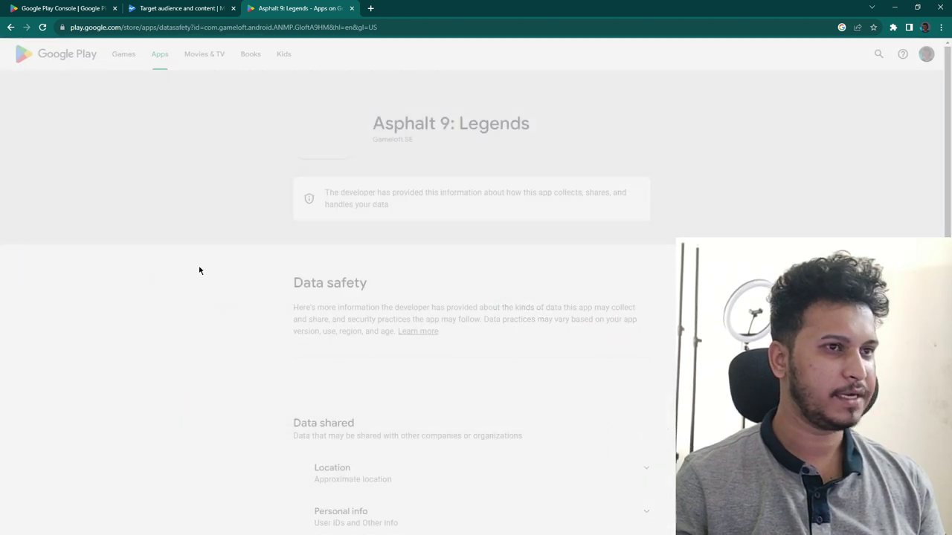
pyautogui.scroll(-1, 561, 335)
pyautogui.scroll(-1, 562, 336)
pyautogui.scroll(-1, 562, 335)
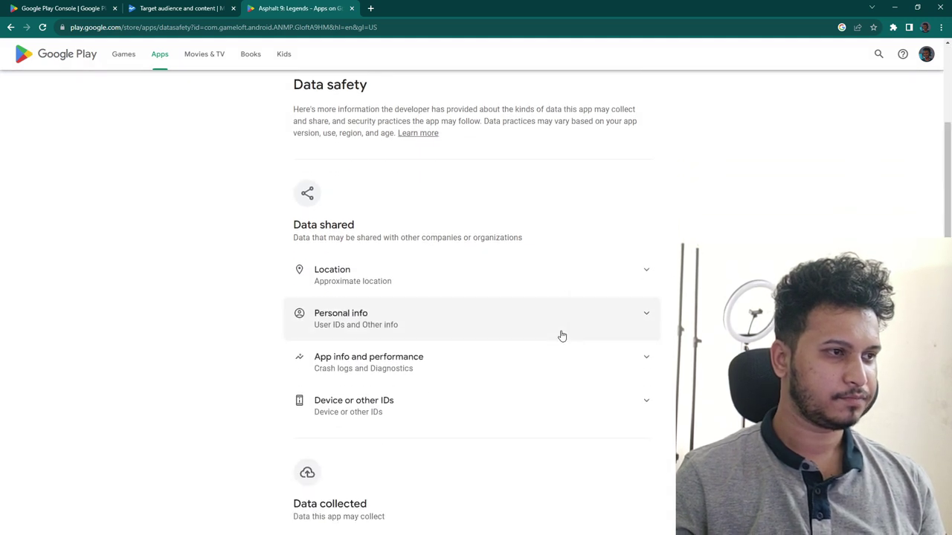
pyautogui.scroll(-2, 561, 335)
pyautogui.scroll(-1, 562, 335)
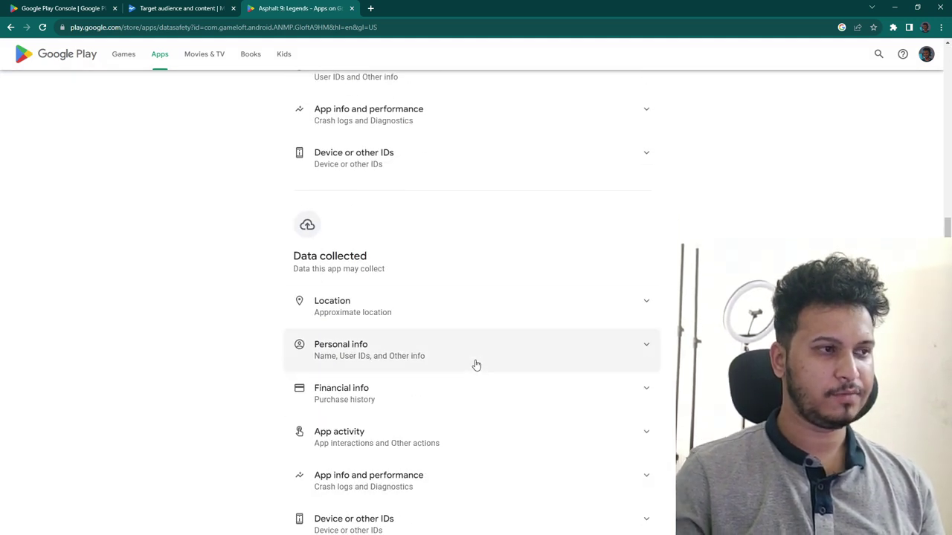
pyautogui.scroll(-4, 466, 342)
pyautogui.scroll(1, 469, 353)
pyautogui.scroll(3, 476, 387)
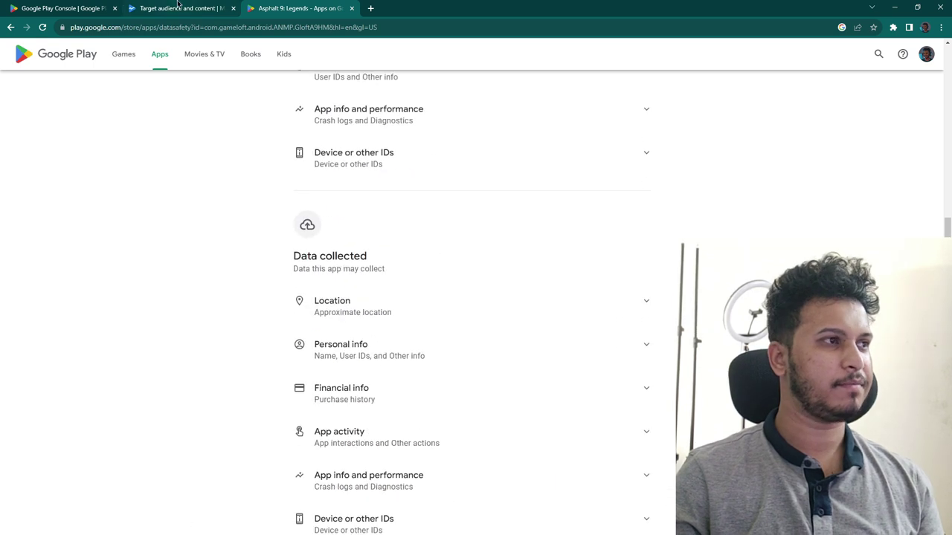
pyautogui.click(180, 8)
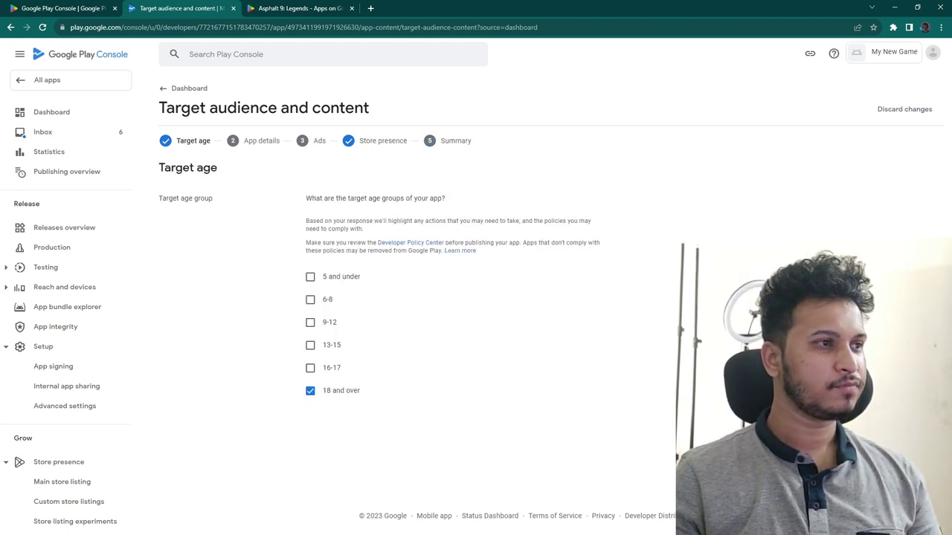
# Add 16-17, 9-12 and 13-15 age groups, dismiss the under-13 warning, and remove 9-12.
pyautogui.click(310, 367)
pyautogui.click(308, 326)
pyautogui.click(311, 360)
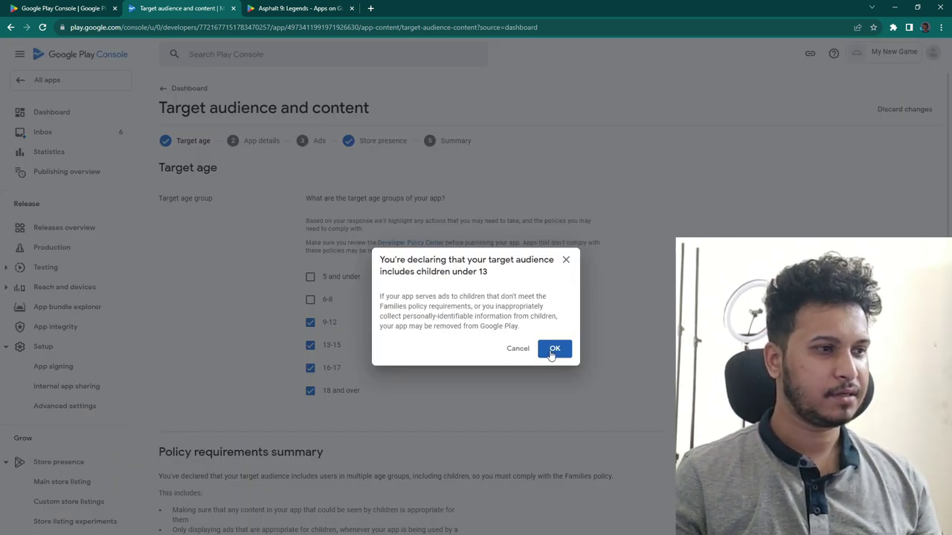
pyautogui.click(565, 259)
pyautogui.click(310, 322)
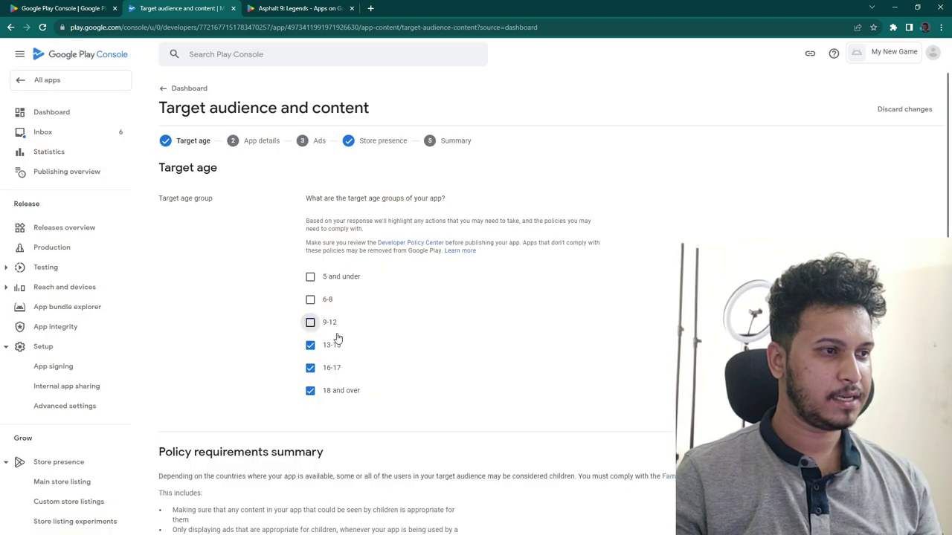
# Step ahead to the summary, go back to Target age, re-add 9-12 and continue.
pyautogui.click(910, 513)
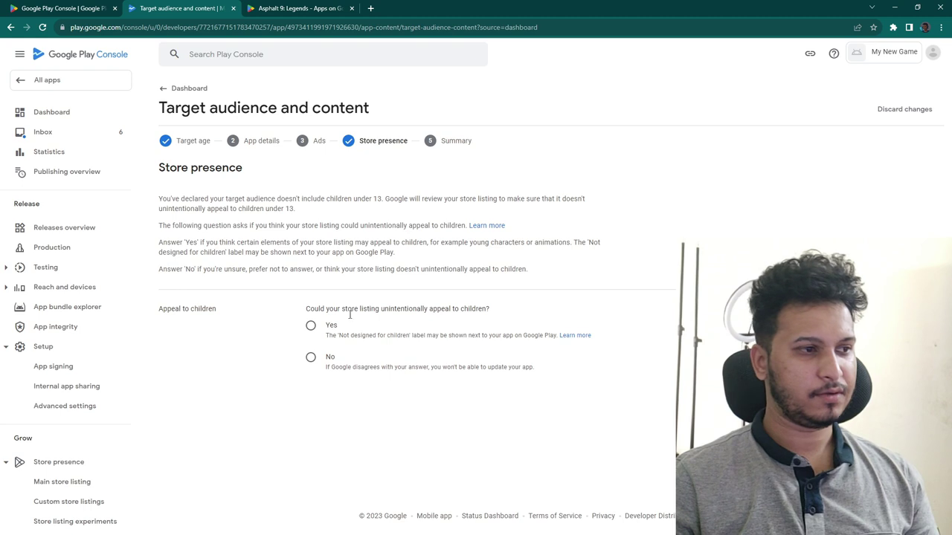
pyautogui.click(911, 513)
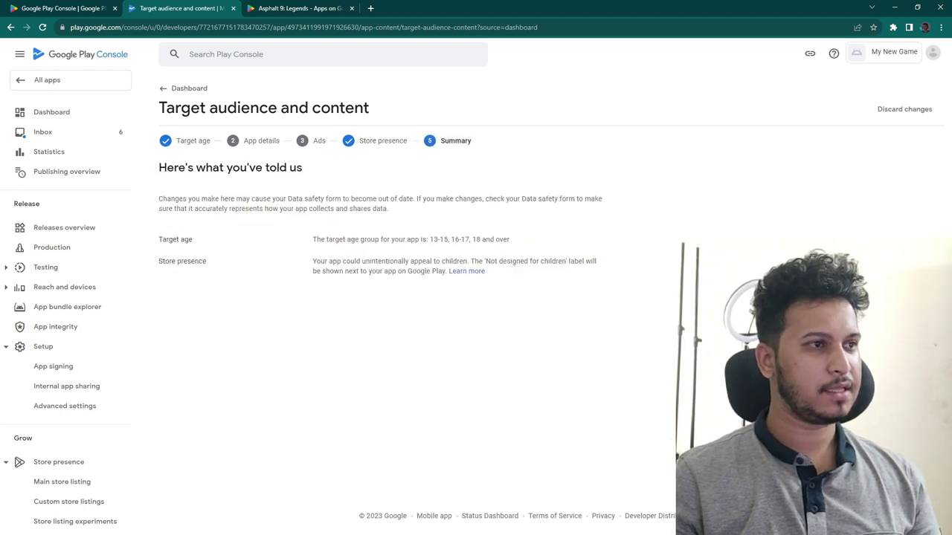
pyautogui.click(855, 513)
pyautogui.click(854, 513)
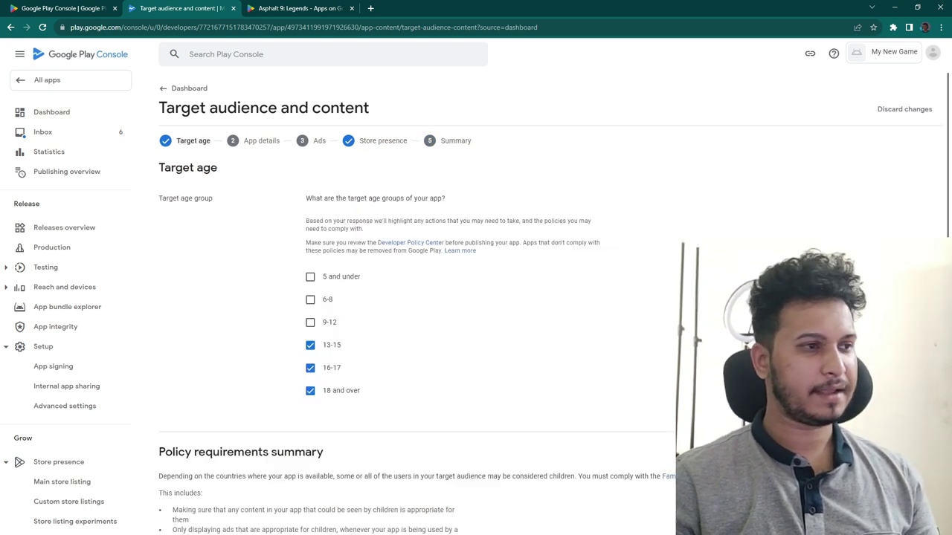
pyautogui.click(331, 324)
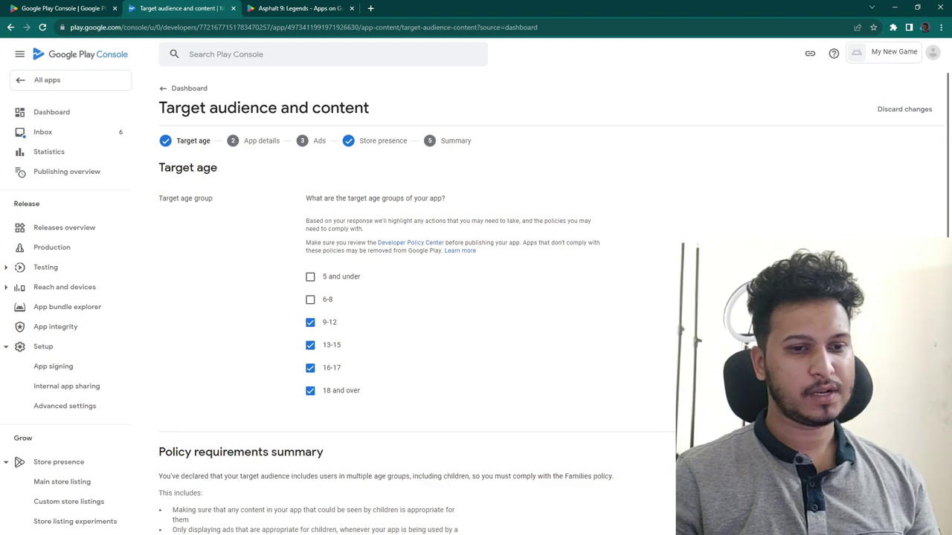
pyautogui.click(911, 513)
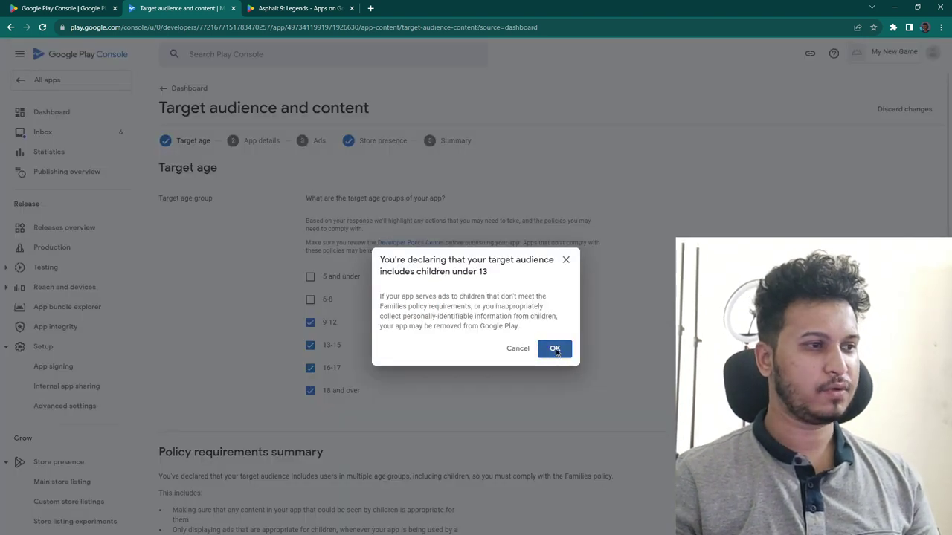
# Confirm the under-13 audience, certify legal compliance, answer No personal data and Yes child-suitable ads, and exclude the app from Teacher Approved.
pyautogui.click(555, 349)
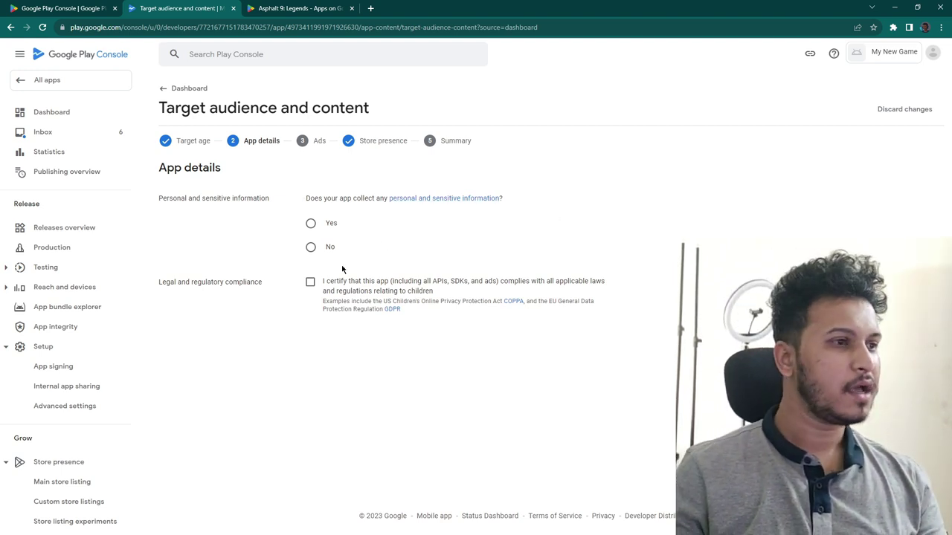
pyautogui.click(311, 284)
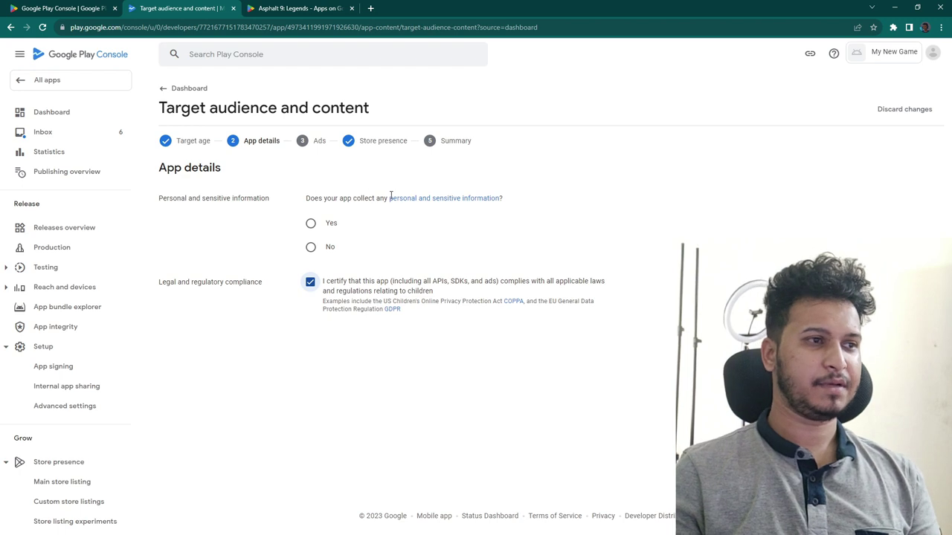
pyautogui.click(310, 247)
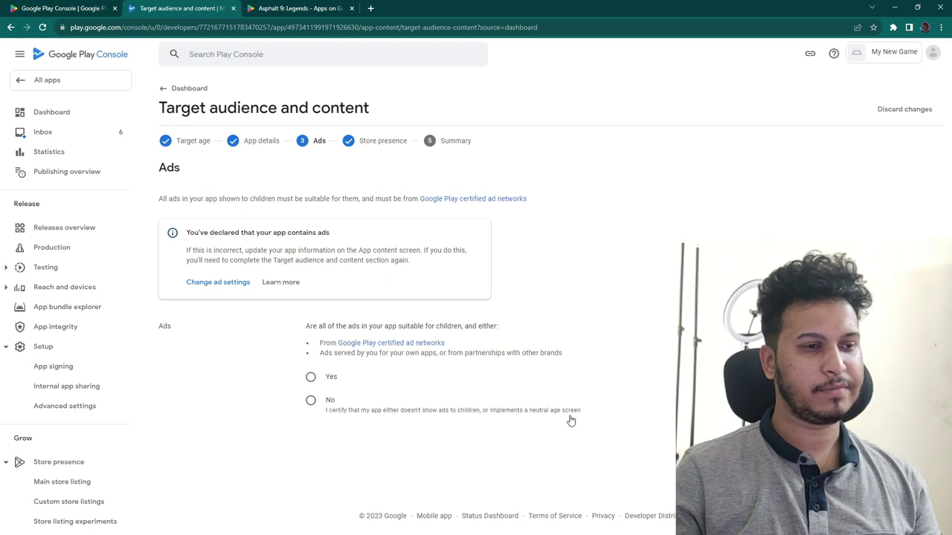
pyautogui.click(317, 380)
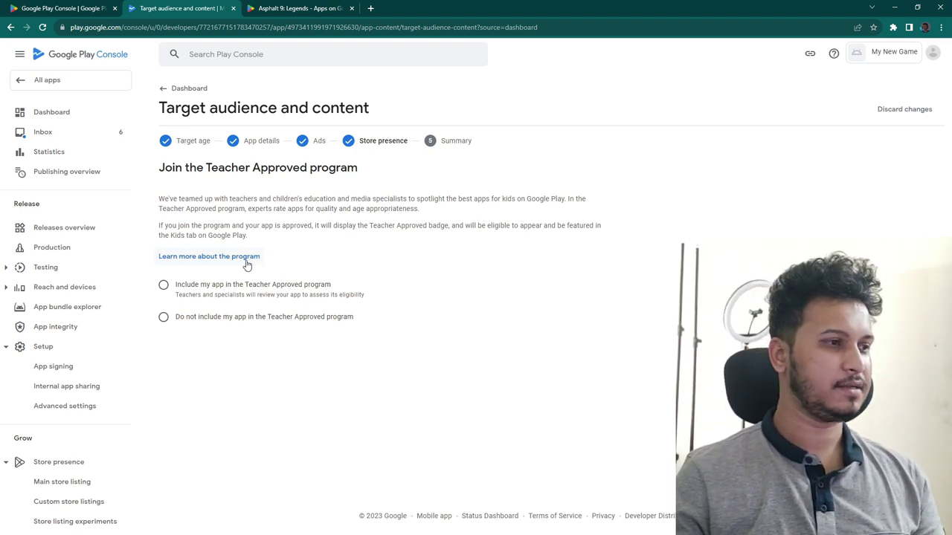
pyautogui.click(168, 318)
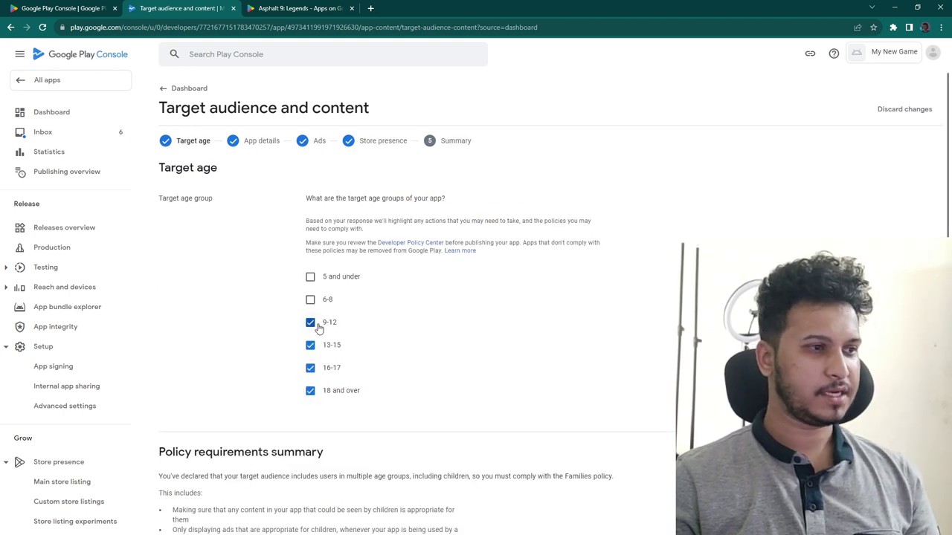
# Untick the 9-12, 13-15 and 16-17 age groups, leaving only 18 and over.
pyautogui.click(310, 322)
pyautogui.click(310, 345)
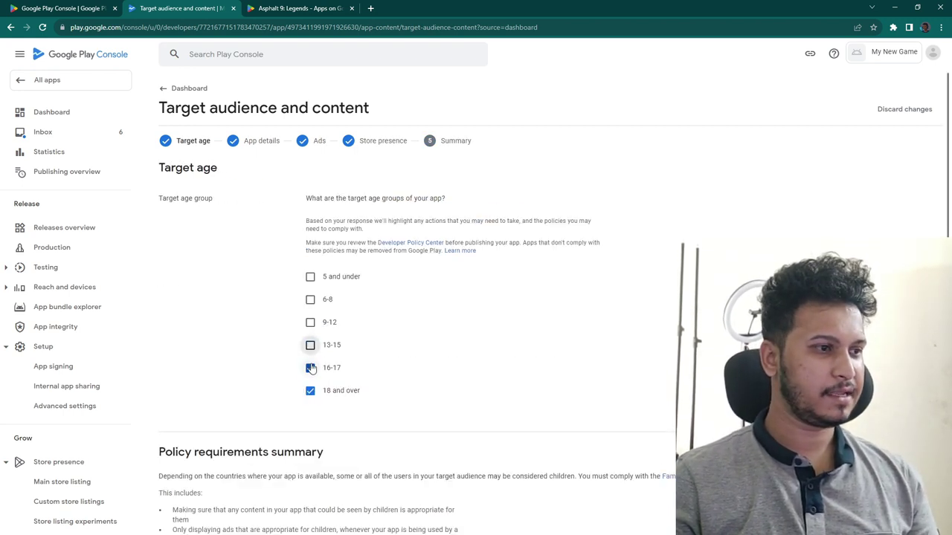
pyautogui.click(310, 368)
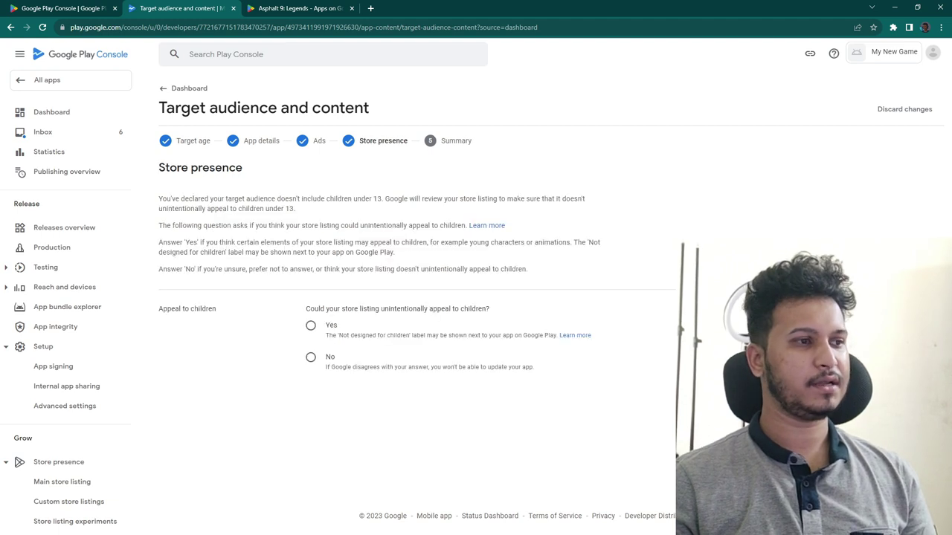
# Declare the store listing doesn't appeal to children and return to the Dashboard.
pyautogui.click(311, 326)
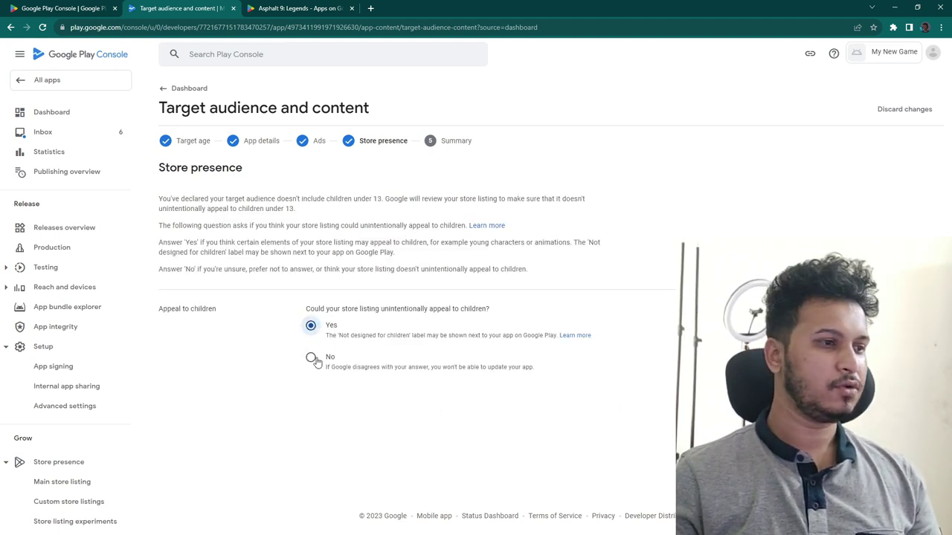
pyautogui.click(311, 357)
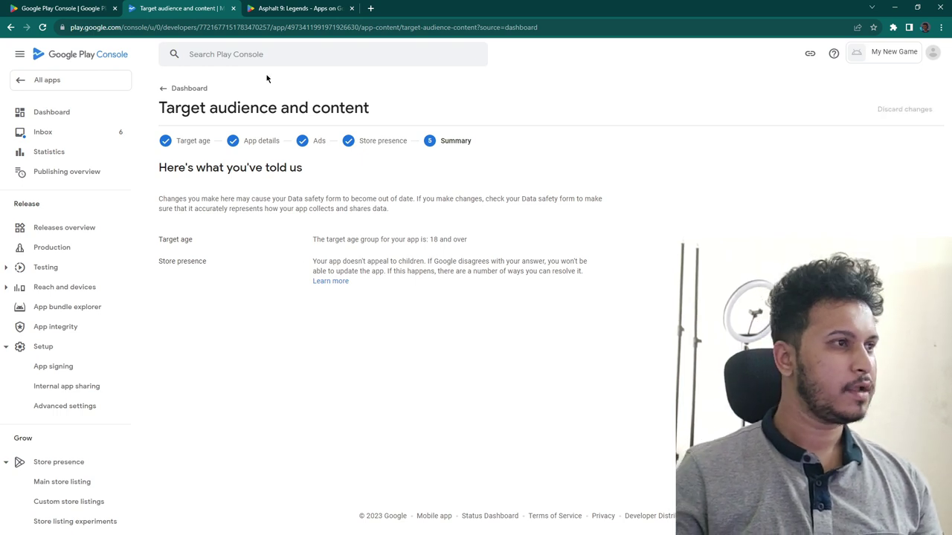
pyautogui.click(186, 87)
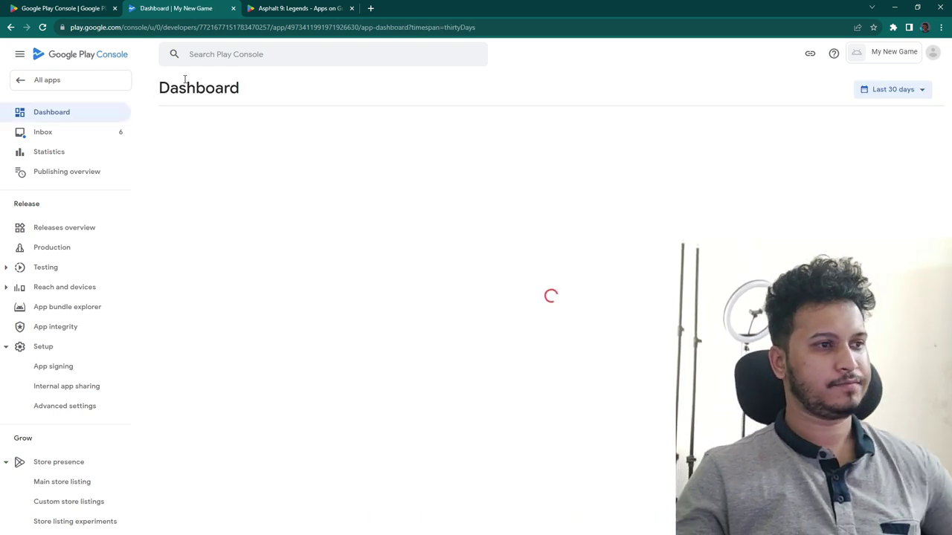
# Open the News apps declaration from the Set up your app checklist.
pyautogui.scroll(-2, 514, 392)
pyautogui.scroll(-1, 514, 392)
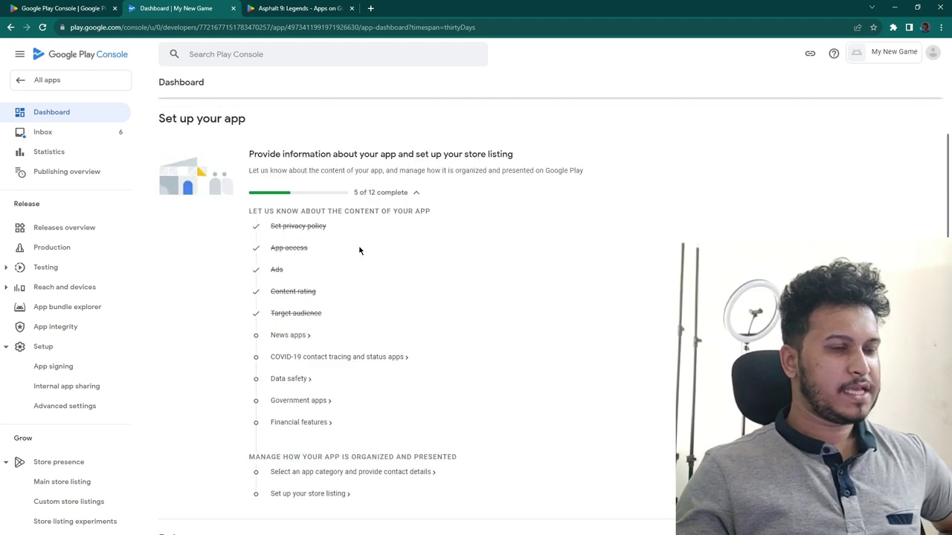
pyautogui.click(304, 337)
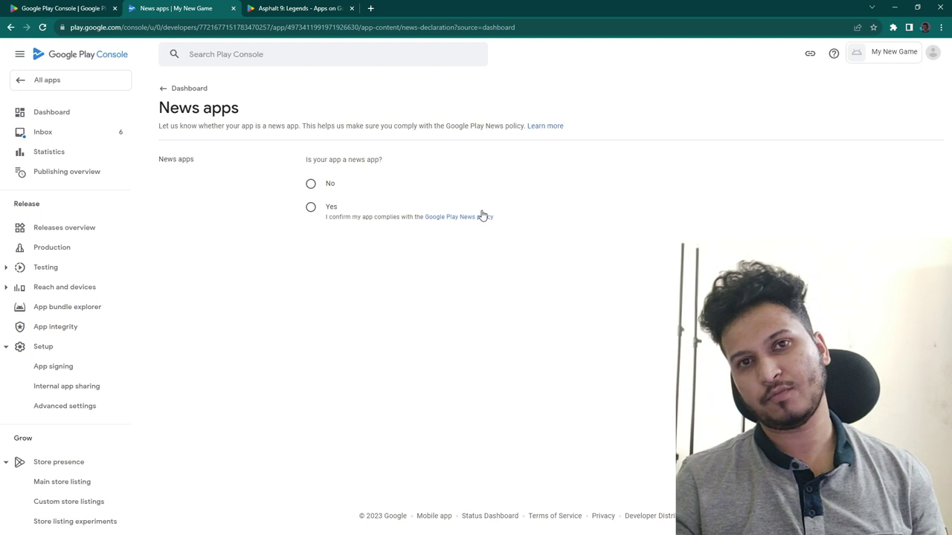
# Answer No to 'Is your app a news app?' and go back to the Dashboard.
pyautogui.click(312, 183)
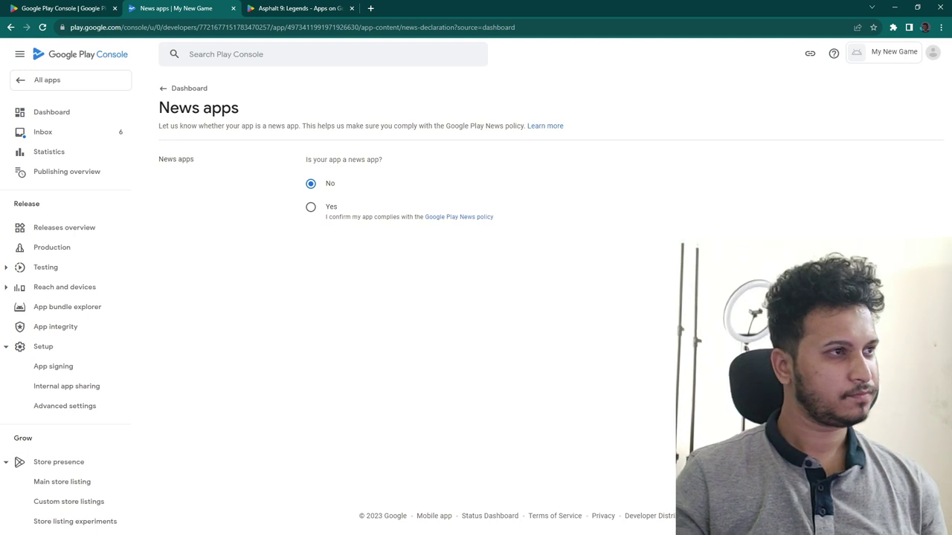
pyautogui.click(193, 92)
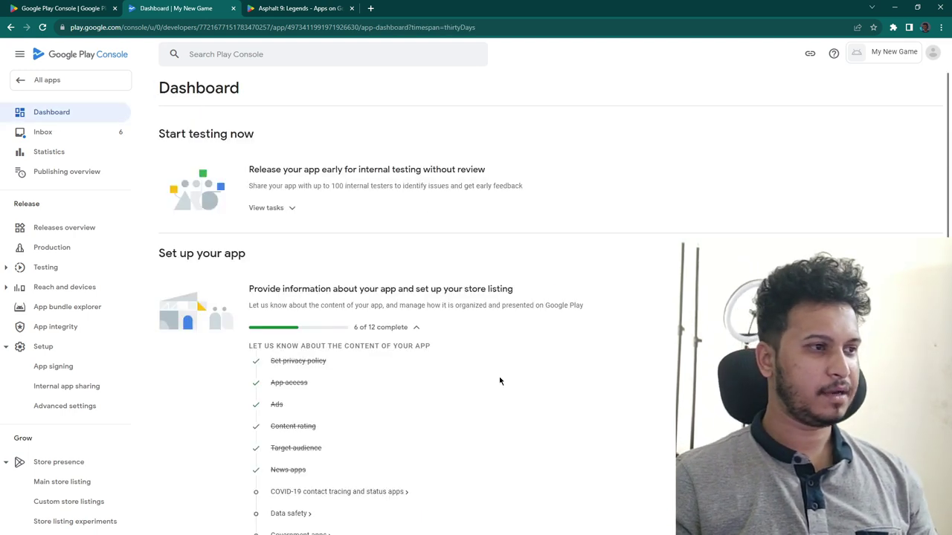
# Open the 'COVID-19 contact tracing and status apps' declaration from the checklist.
pyautogui.scroll(-2, 417, 277)
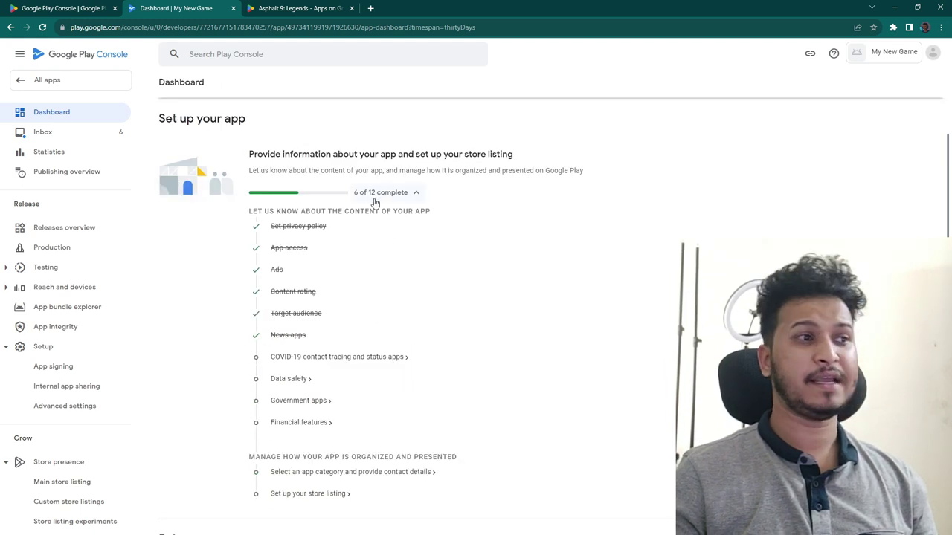
pyautogui.scroll(-1, 310, 358)
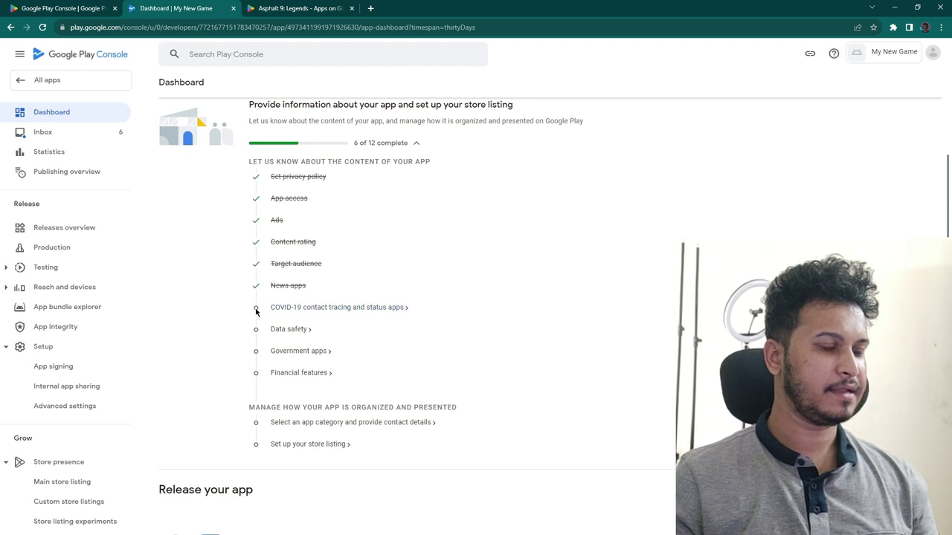
pyautogui.click(331, 316)
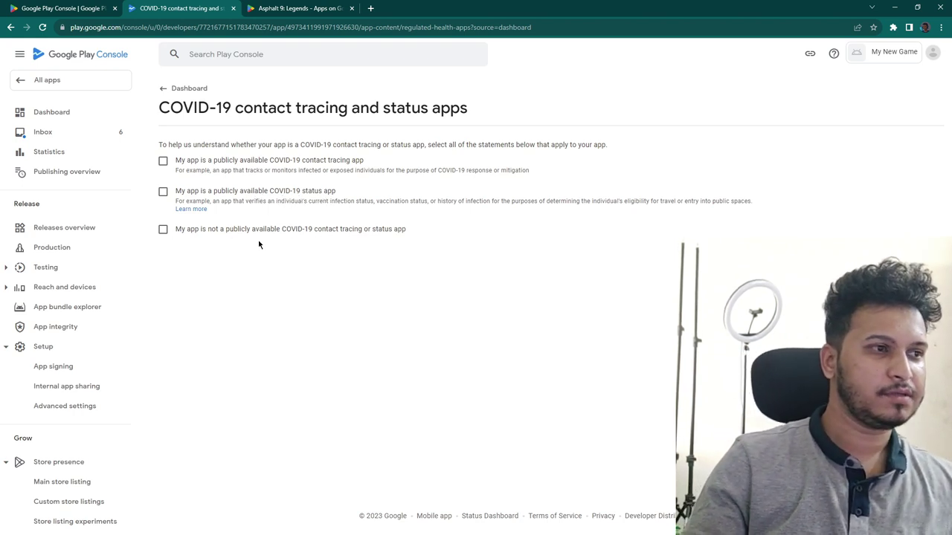
# Tick 'My app is not a publicly available COVID-19 contact tracing or status app' and return to the Dashboard.
pyautogui.click(164, 230)
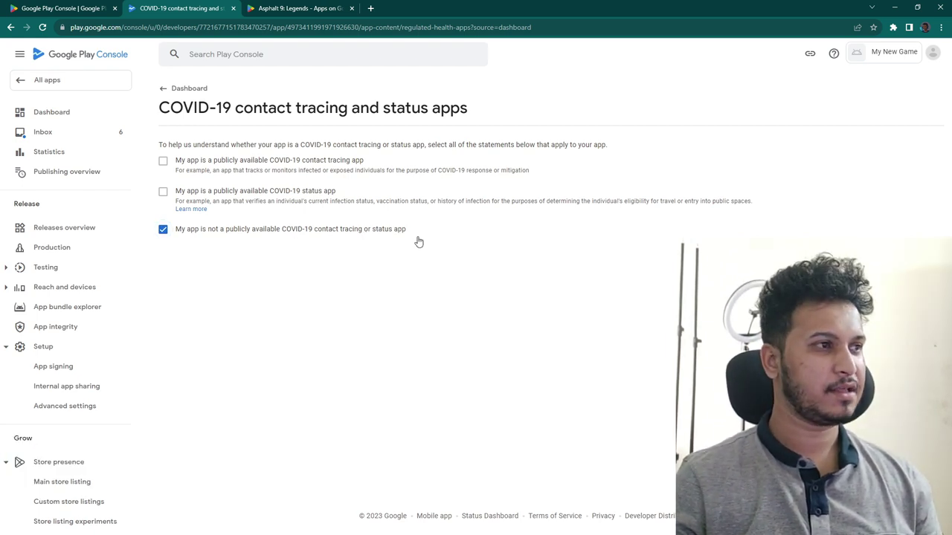
pyautogui.click(187, 89)
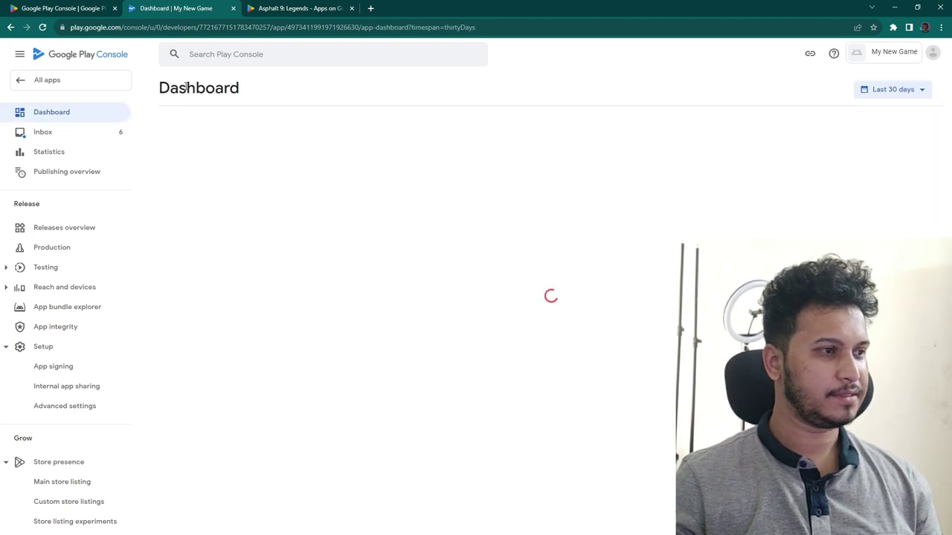
pyautogui.scroll(-2, 505, 408)
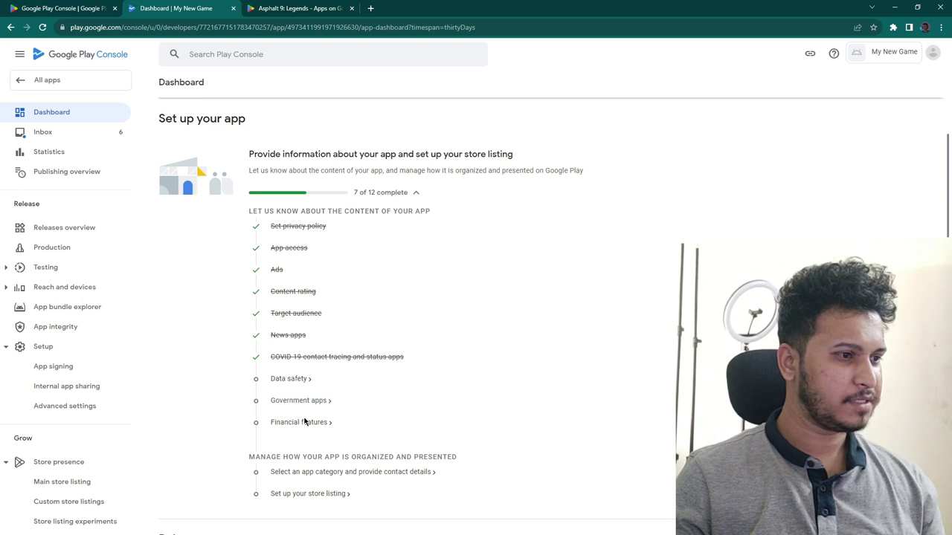
pyautogui.scroll(-1, 304, 424)
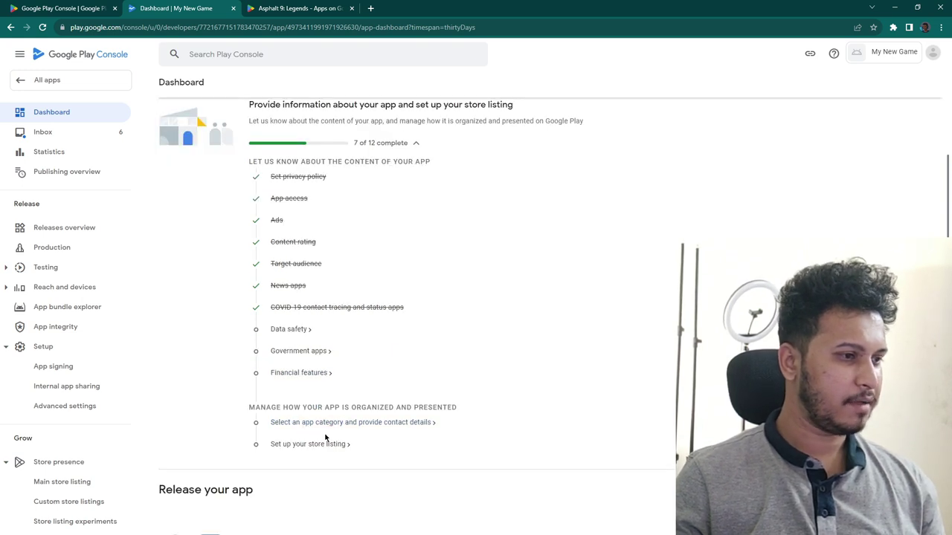
pyautogui.scroll(-3, 350, 443)
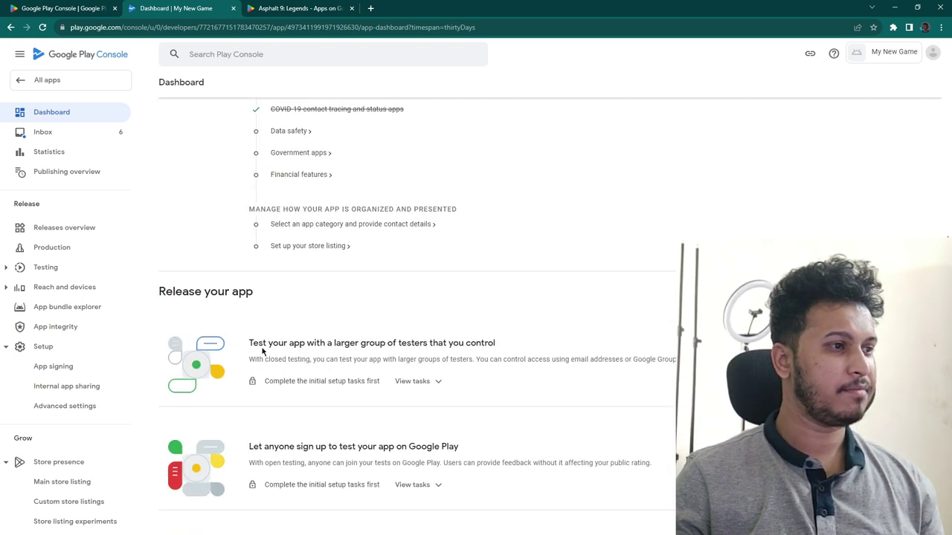
pyautogui.scroll(-1, 406, 327)
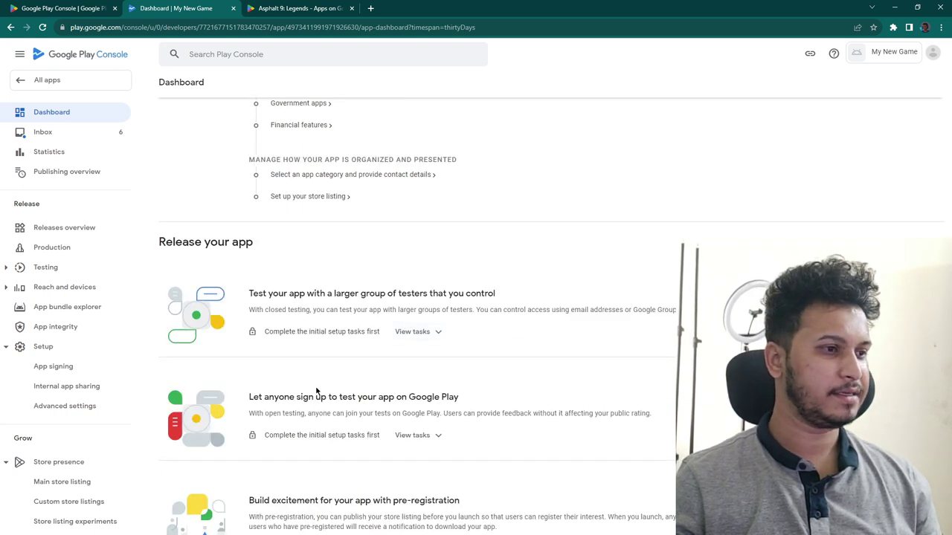
pyautogui.scroll(-1, 465, 407)
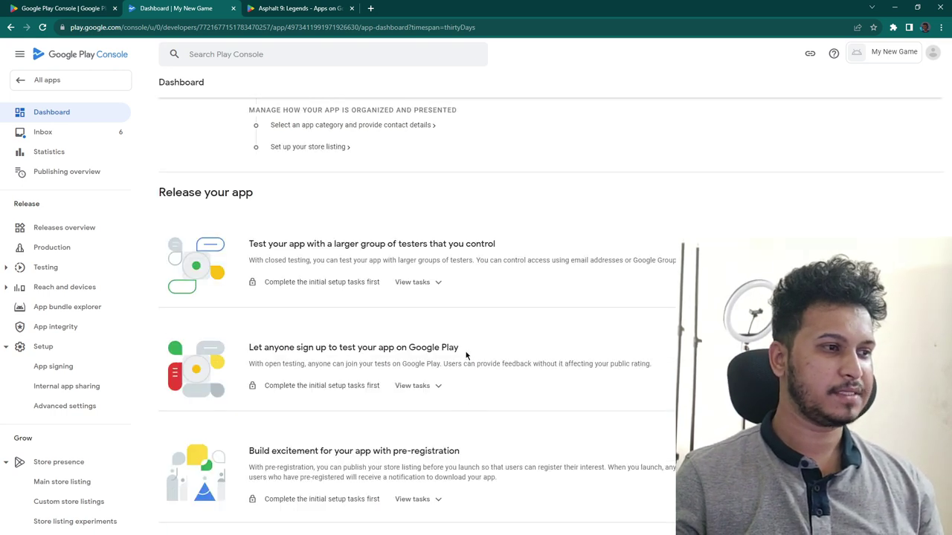
pyautogui.scroll(-1, 437, 355)
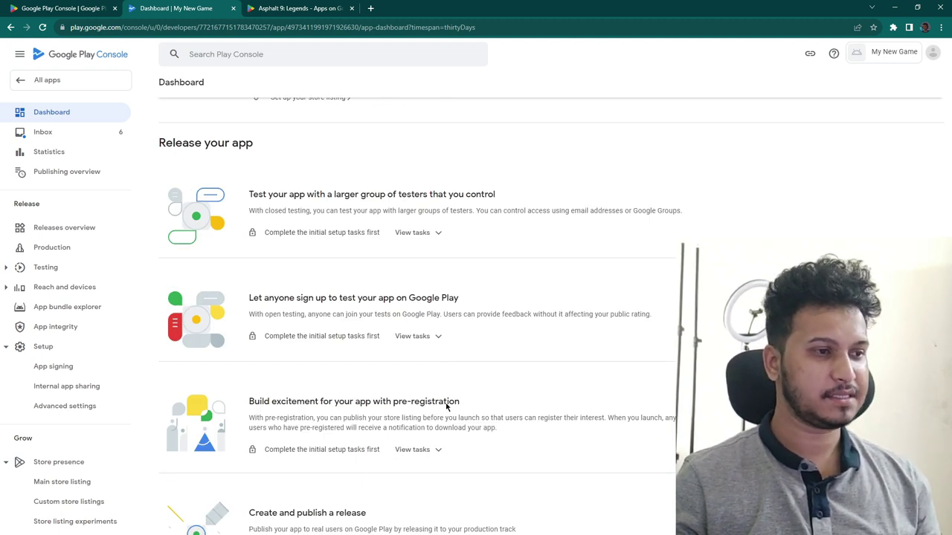
pyautogui.scroll(-2, 446, 405)
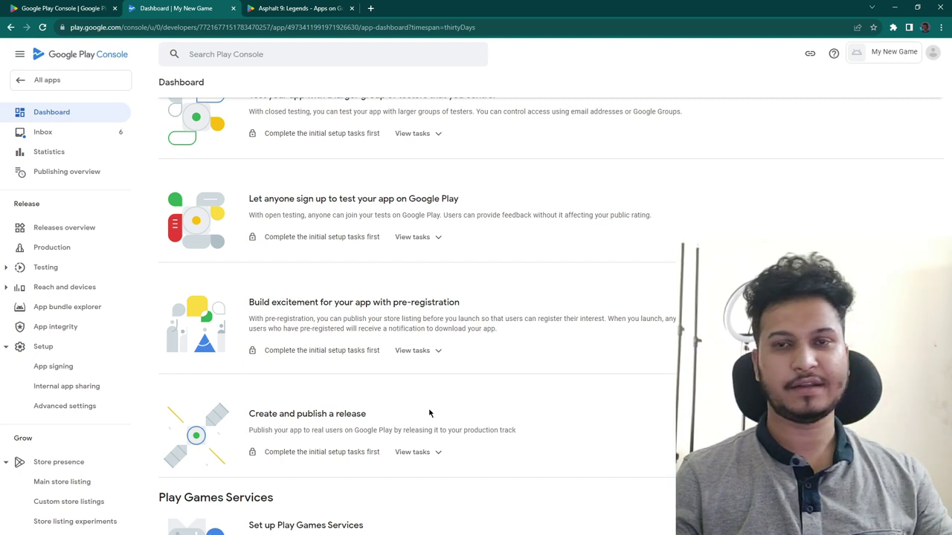
pyautogui.scroll(-2, 430, 411)
pyautogui.scroll(5, 384, 371)
pyautogui.scroll(1, 384, 369)
pyautogui.scroll(1, 463, 399)
pyautogui.scroll(3, 420, 281)
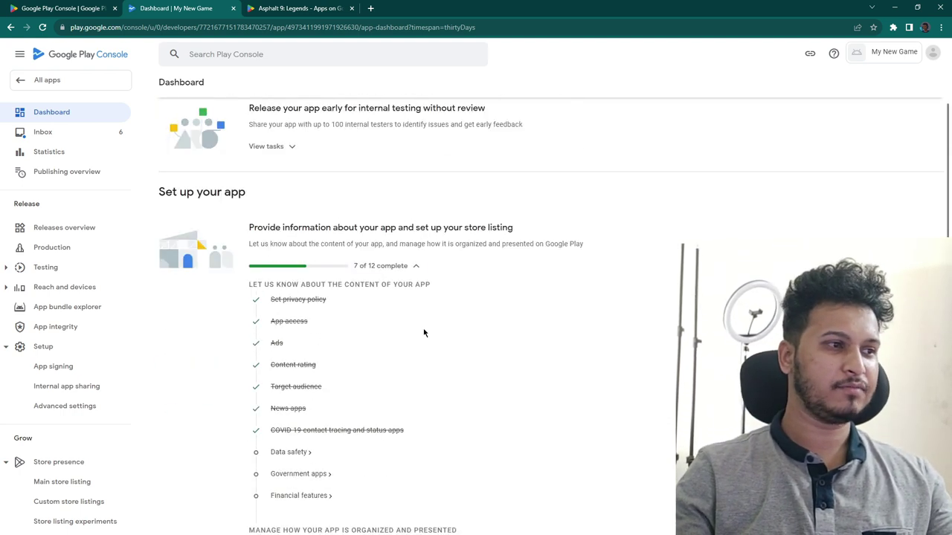
pyautogui.scroll(-1, 424, 332)
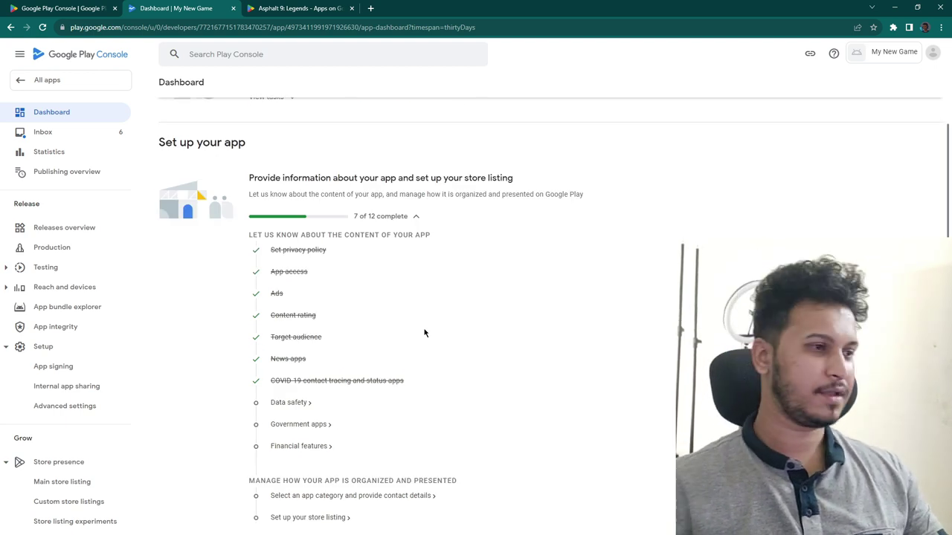
pyautogui.scroll(-2, 424, 332)
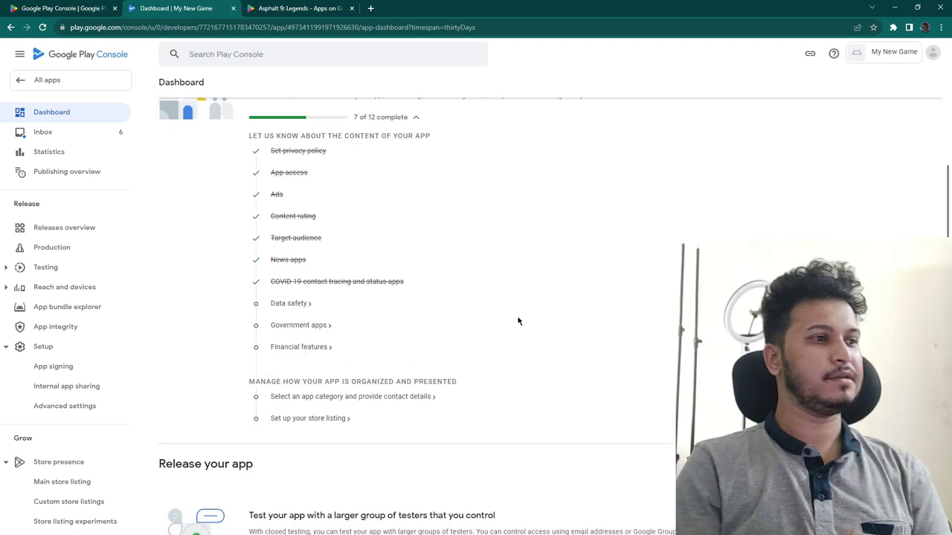